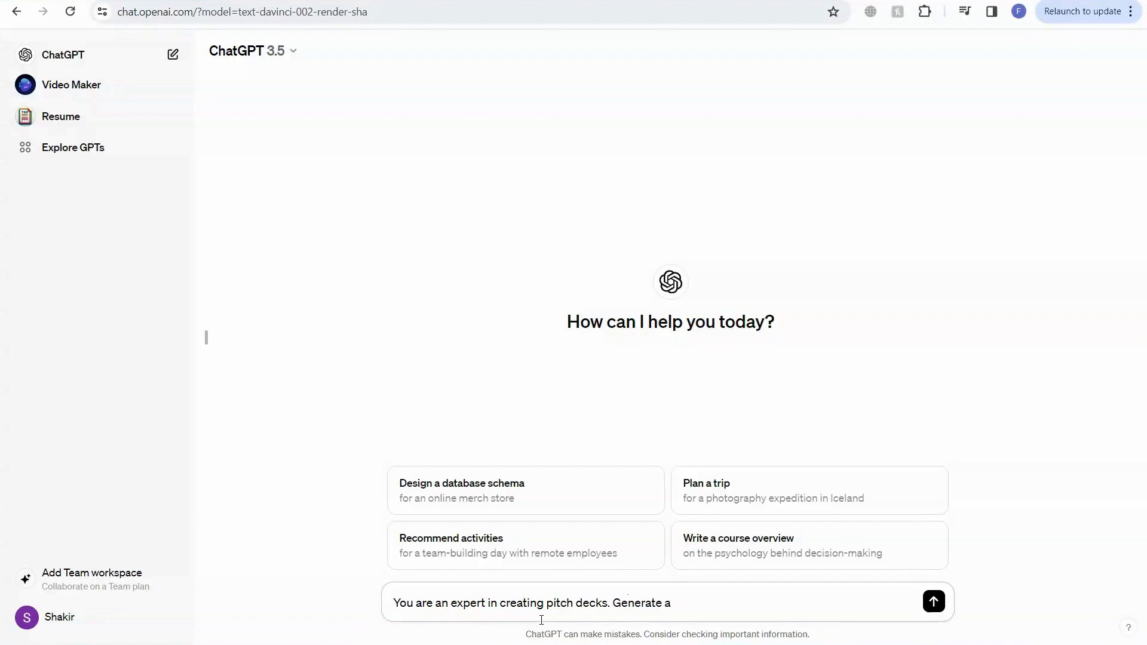
Write a ChatGPT prompt asking, as a pitch-deck expert, for a PowerPoint deck for a startup specializing in affordable housing in real estate
type("powerpoint deck for")
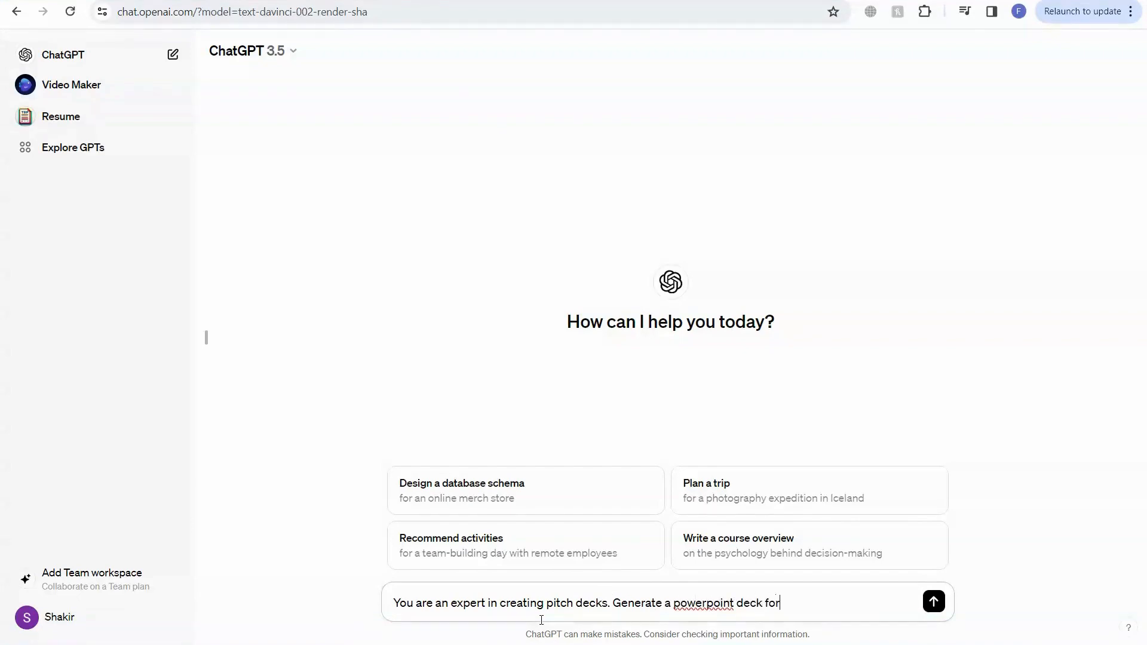
type(" a stat")
type("up that speci")
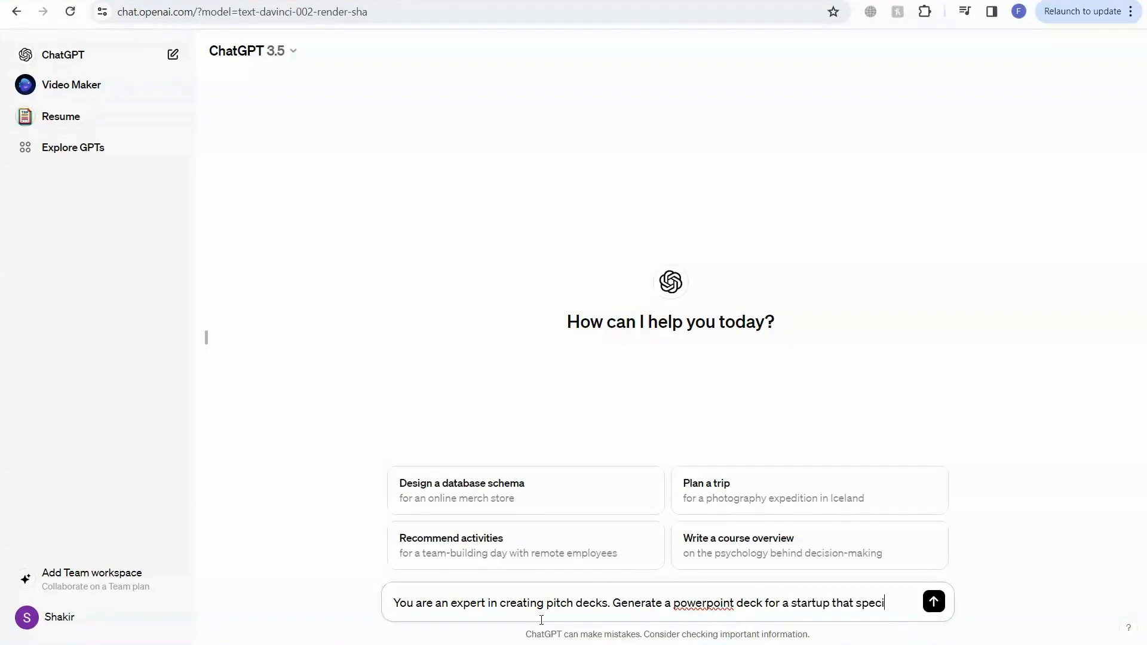
type("alize in affordable")
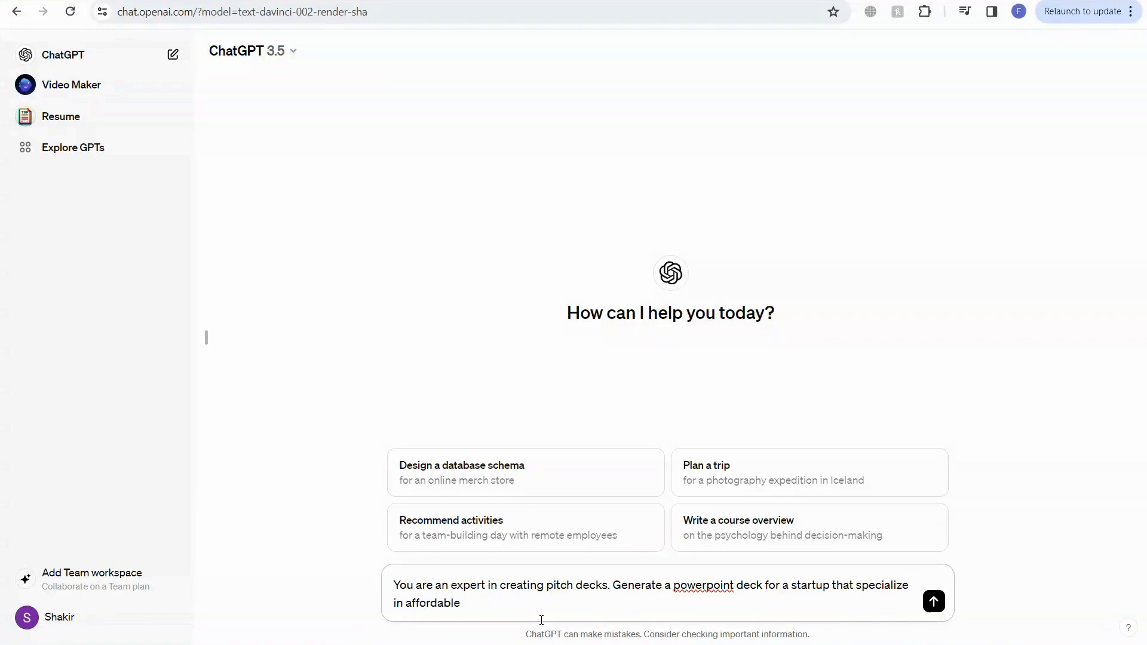
type(" housing in real estate. Structure ")
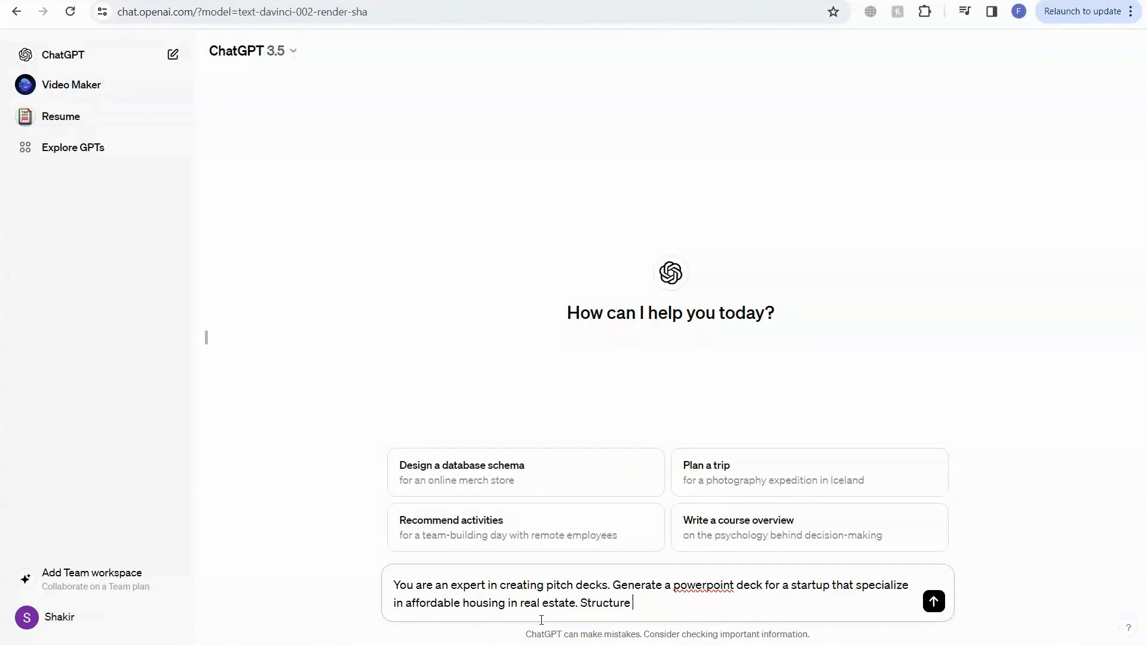
type("the presentation into the")
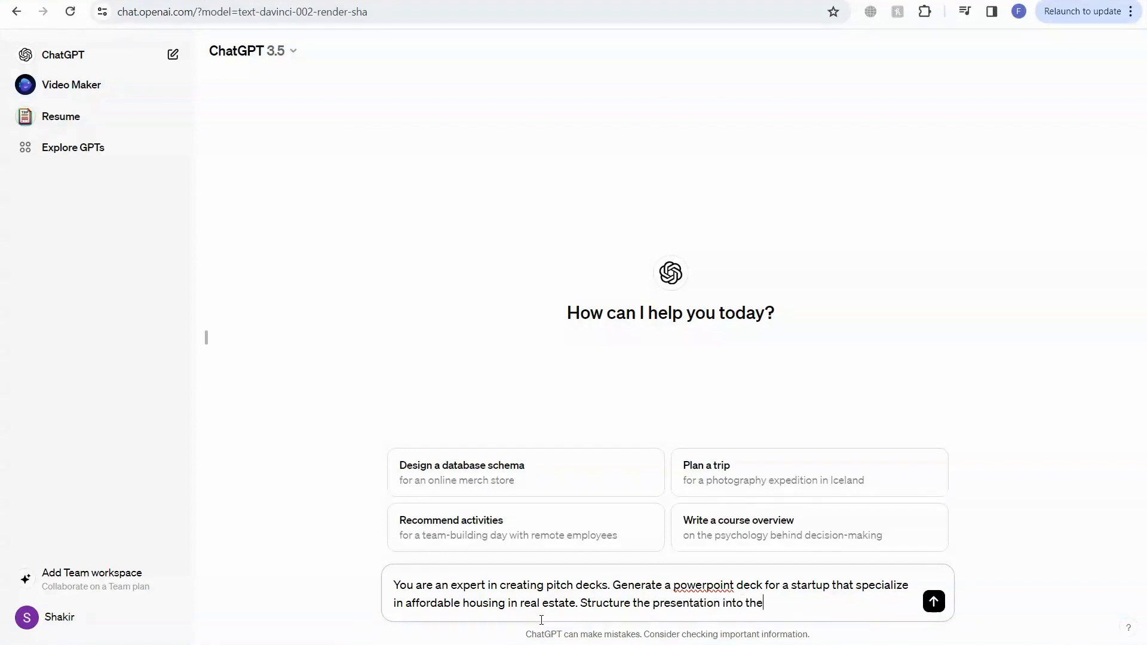
type(" following sections: Problem,")
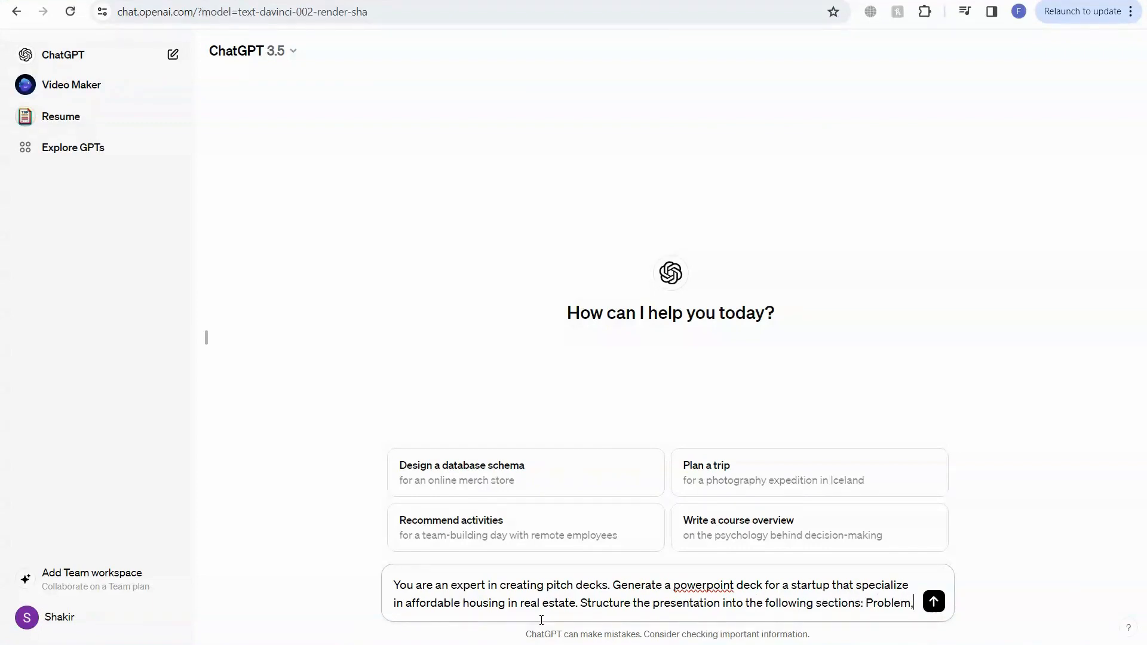
type(" Solution,")
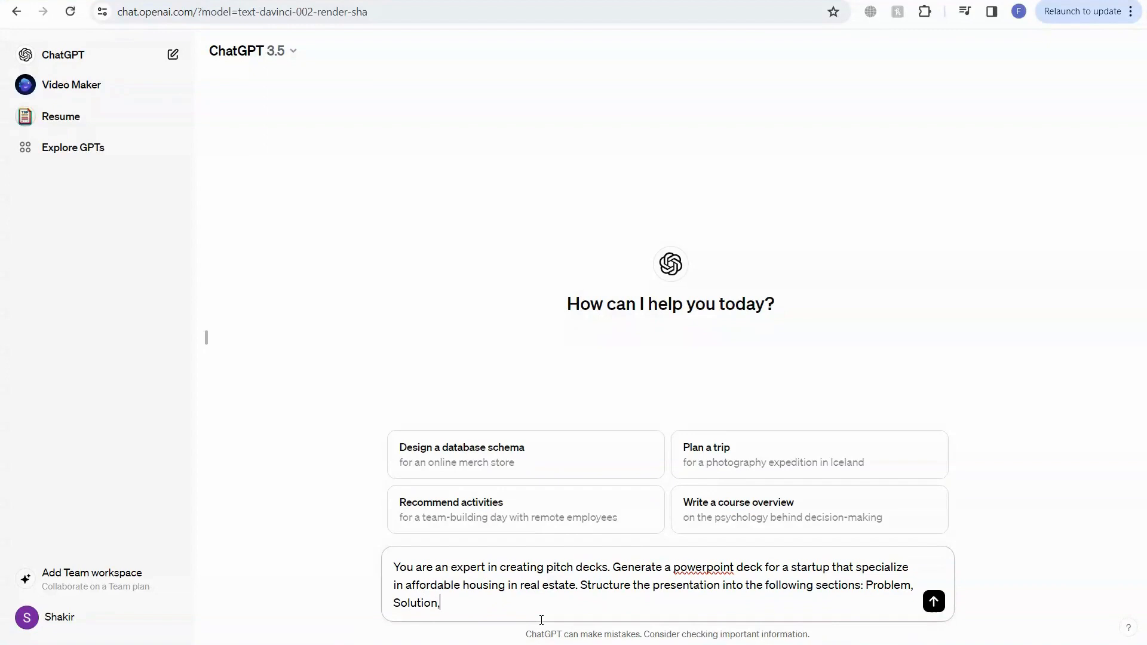
type(" Competition, Marketing Plan, Bu")
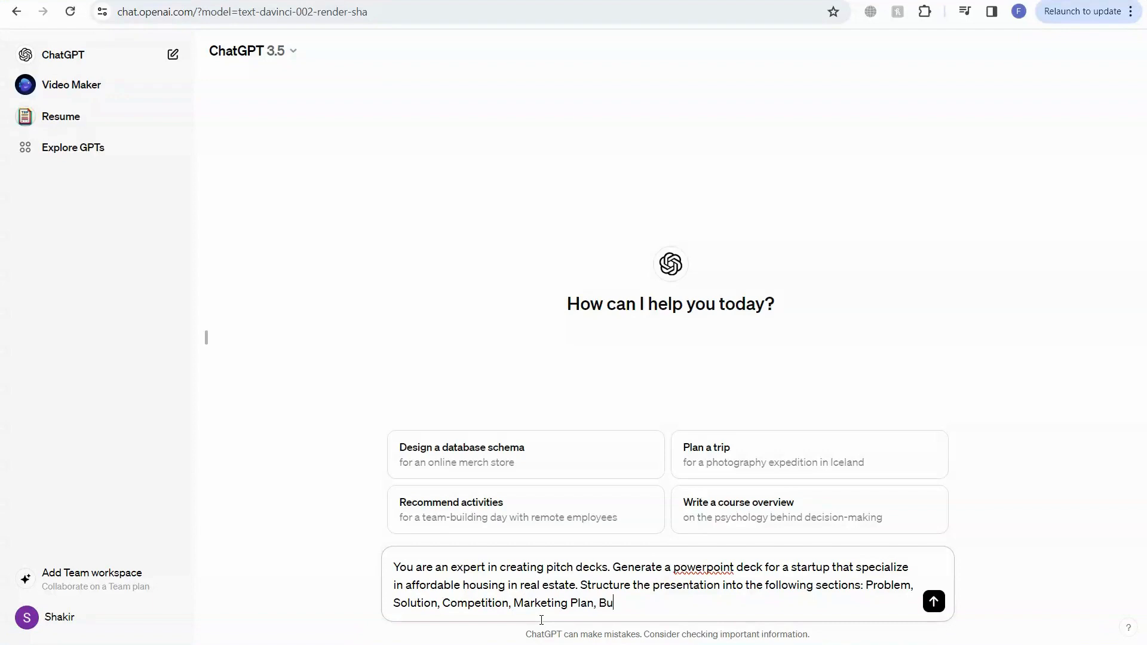
type("sioness")
Finish the prompt with sections Problem, Solution, Competition, Marketing Plan, Business model and Fundraising, a maximum of 8 slides, and send it
key("BackSpace")
key("BackSpace")
key("BackSpace")
key("BackSpace")
key("BackSpace")
type("ness model,")
key("BackSpace")
type("and Fun")
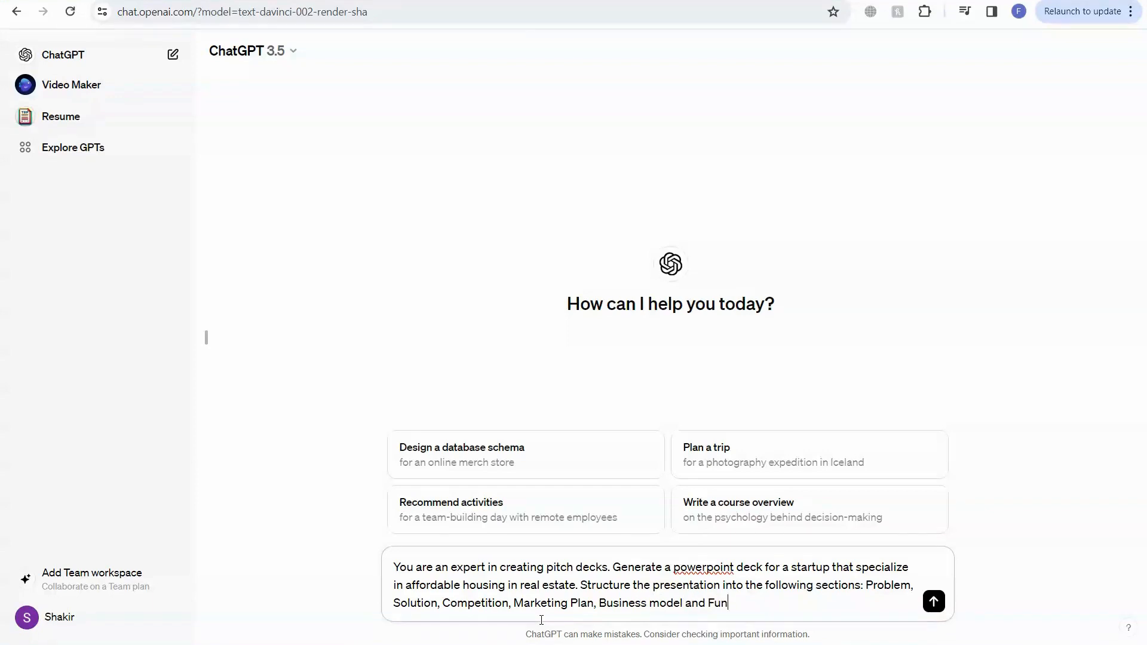
type("draising. Use maximu")
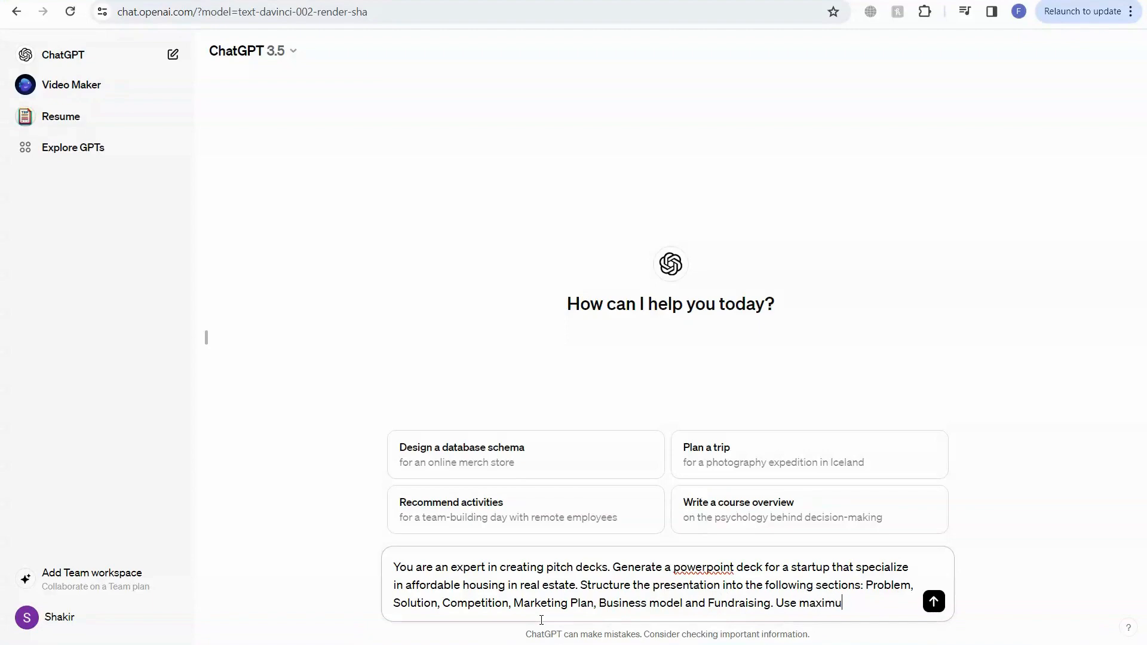
type("m of 8 slides")
key("Return")
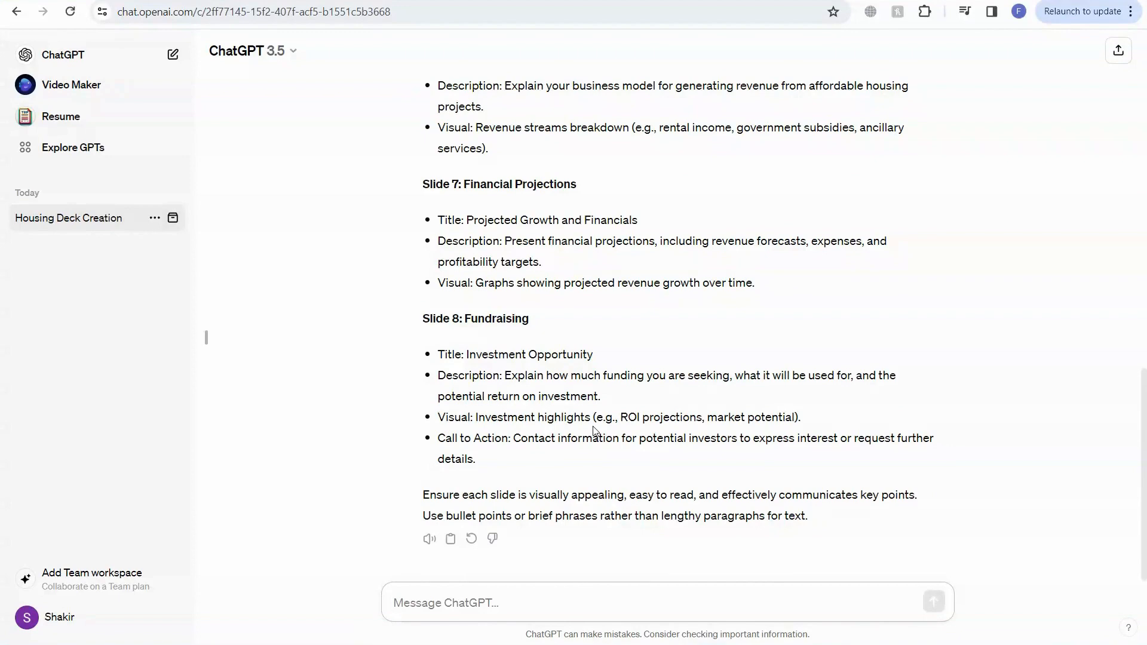
Select and copy the whole generated slide outline from the response
scroll(740, 480, "up", 10)
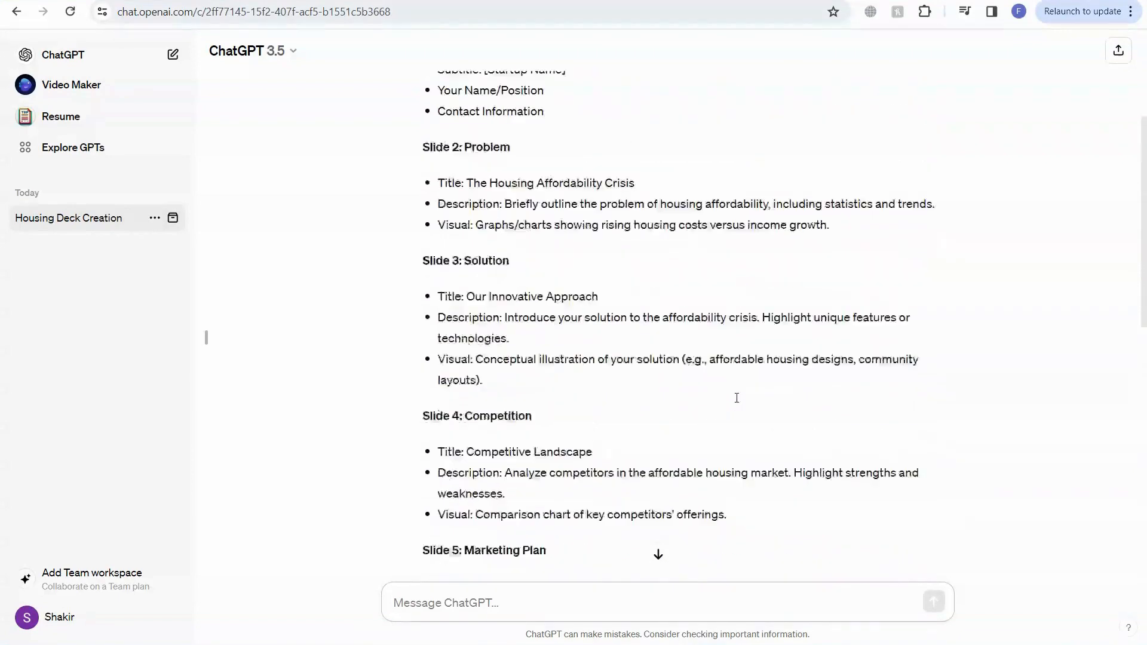
scroll(420, 242, "up", 3)
left_click_drag(422, 236, 558, 466)
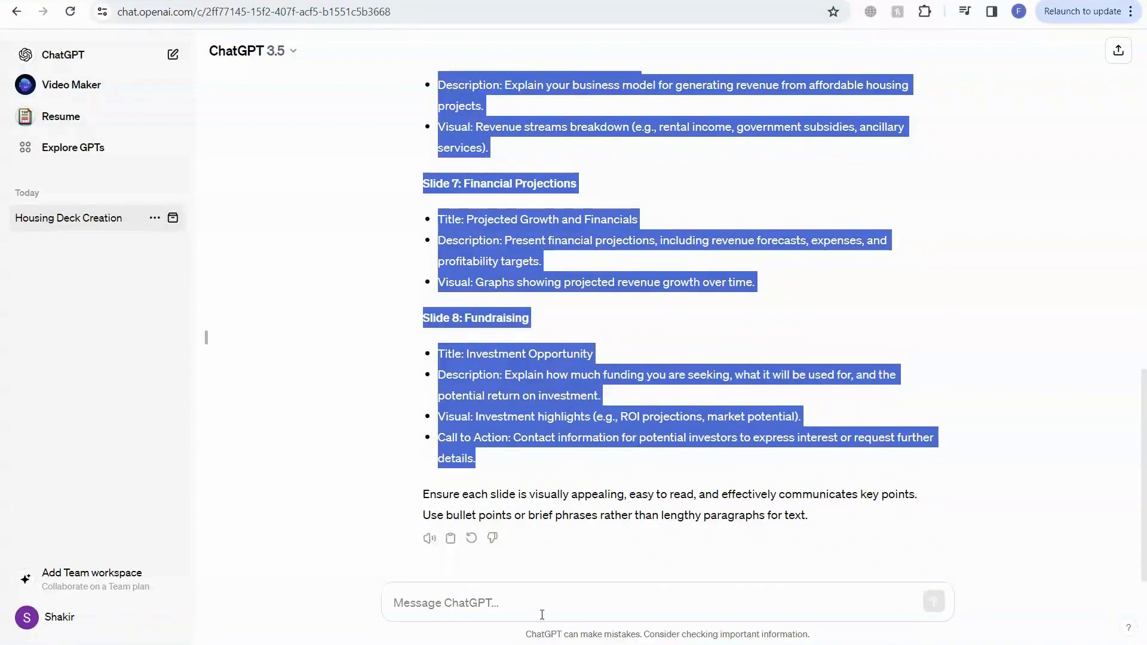
Switch to Microsoft Word by searching for it and open a blank document
key("super")
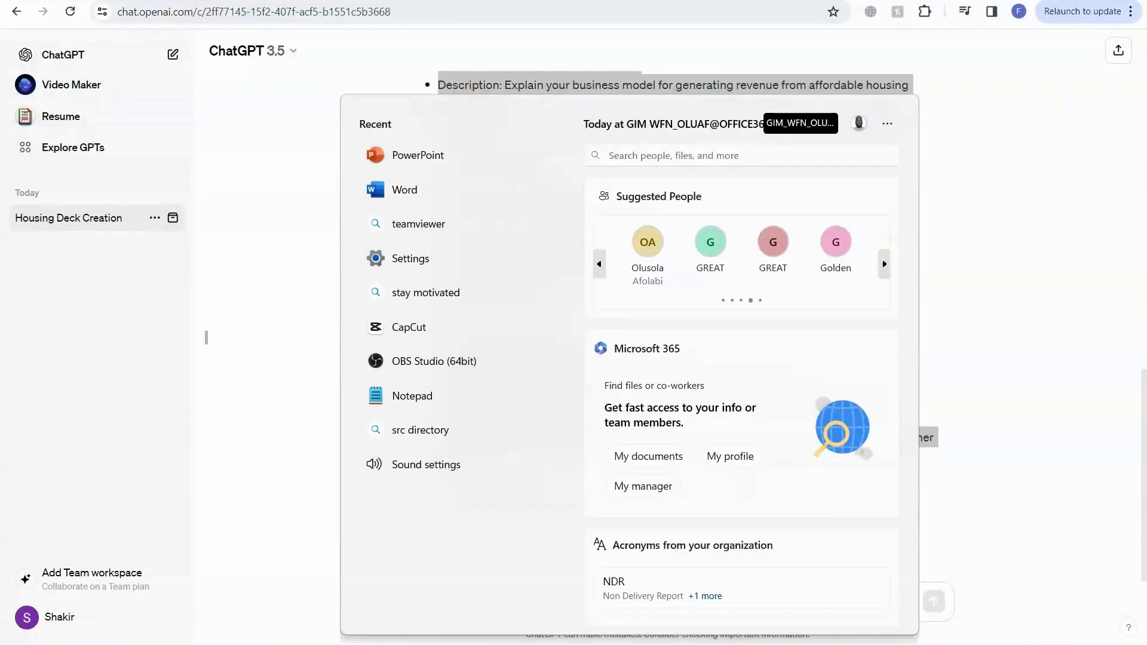
type("word")
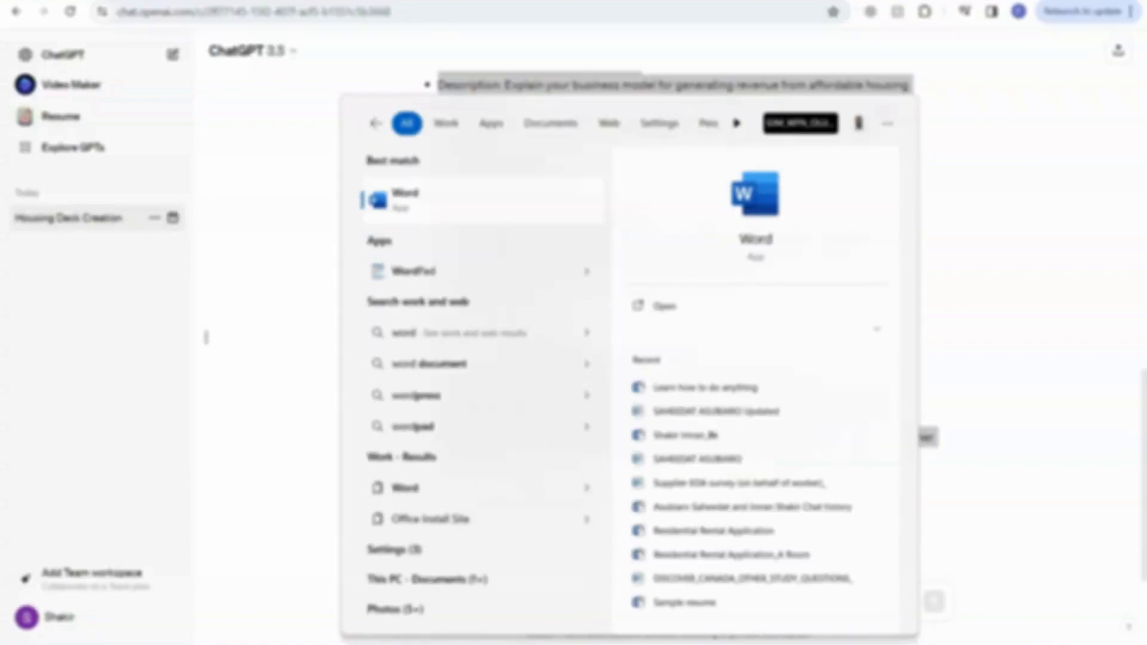
key("Return")
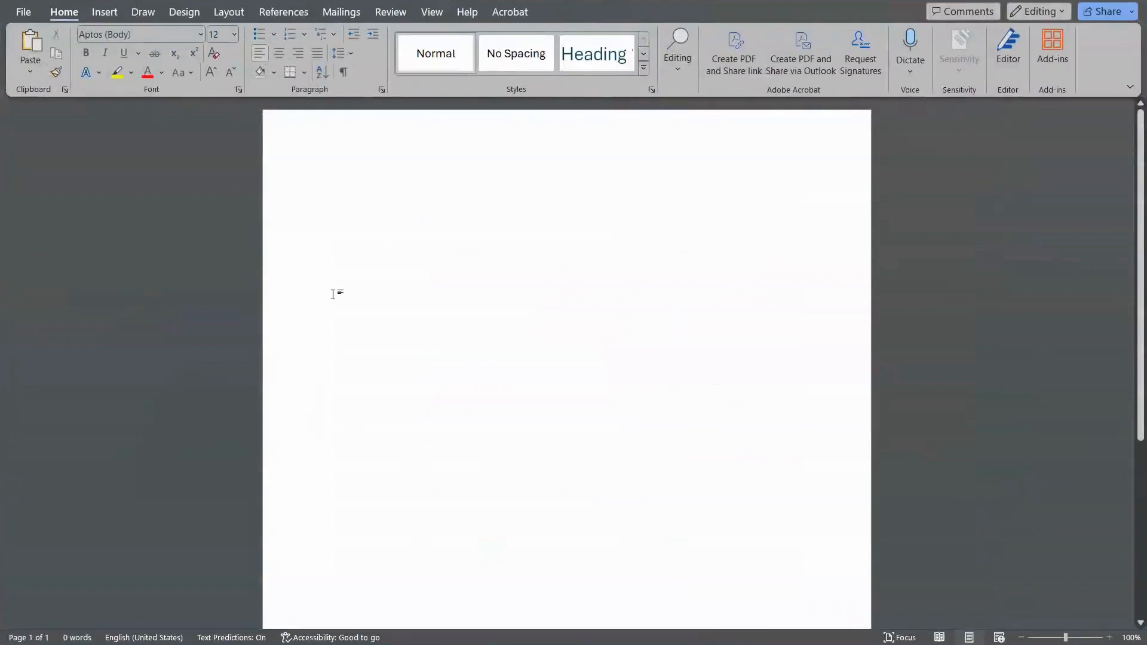
Paste the copied slide outline into the blank document, merging it with the document's formatting
right_click(339, 189)
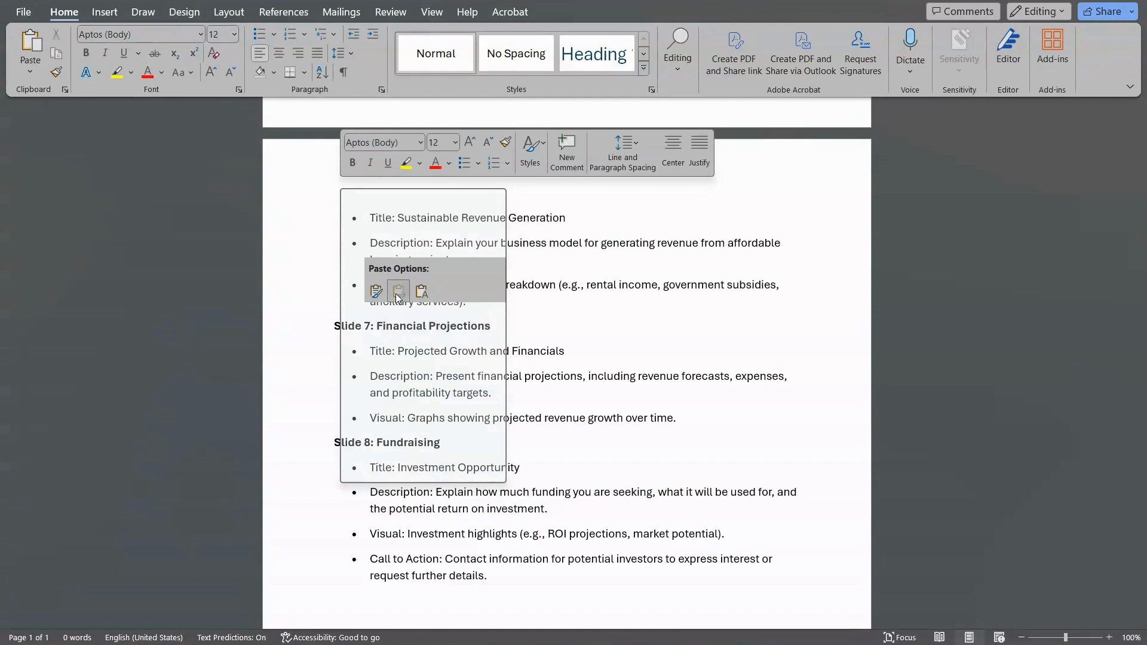
left_click(398, 292)
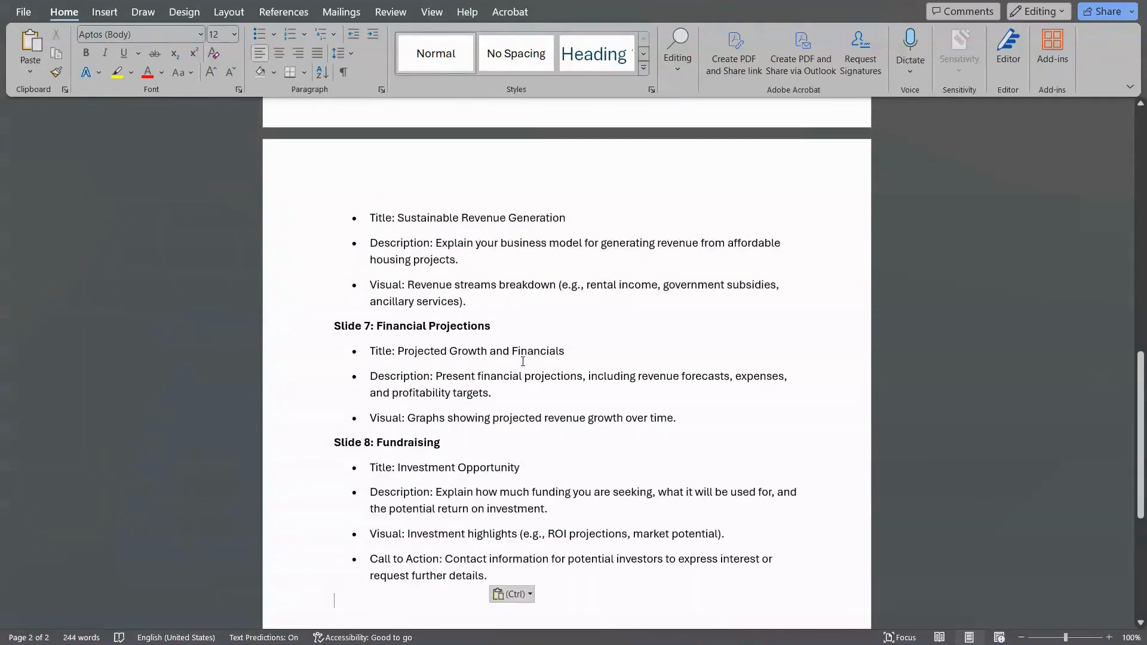
Delete the Title bullet lines under Slide 1, Slide 2 and Slide 3
key("ctrl+Home")
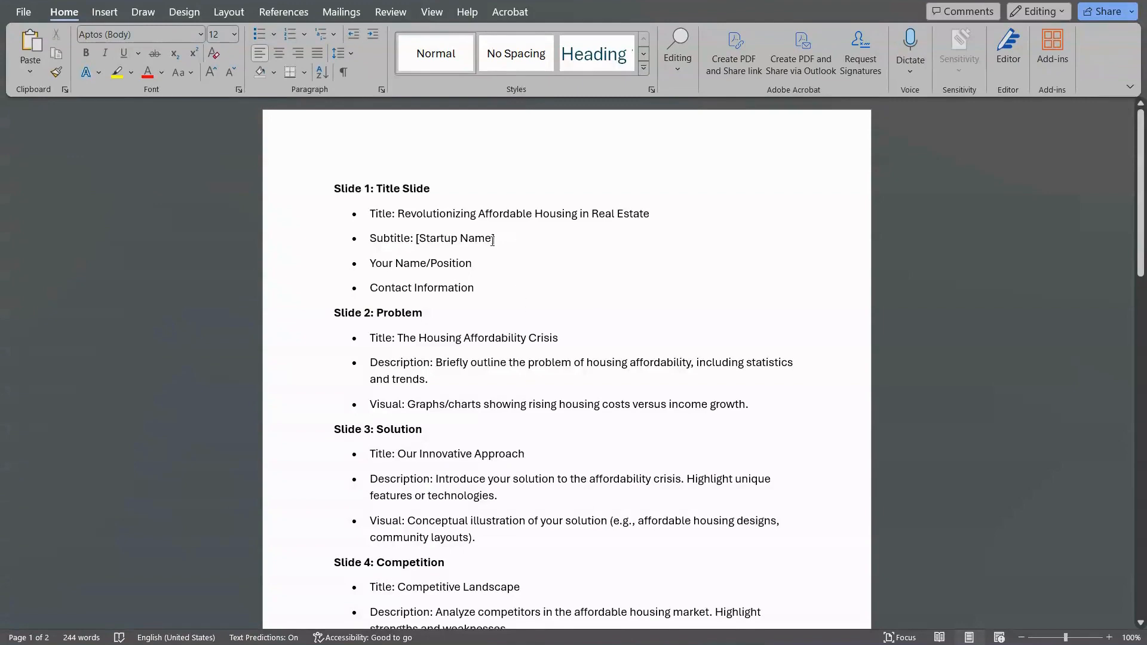
left_click_drag(493, 240, 372, 213)
left_click(350, 213)
key("Delete")
left_click(346, 337)
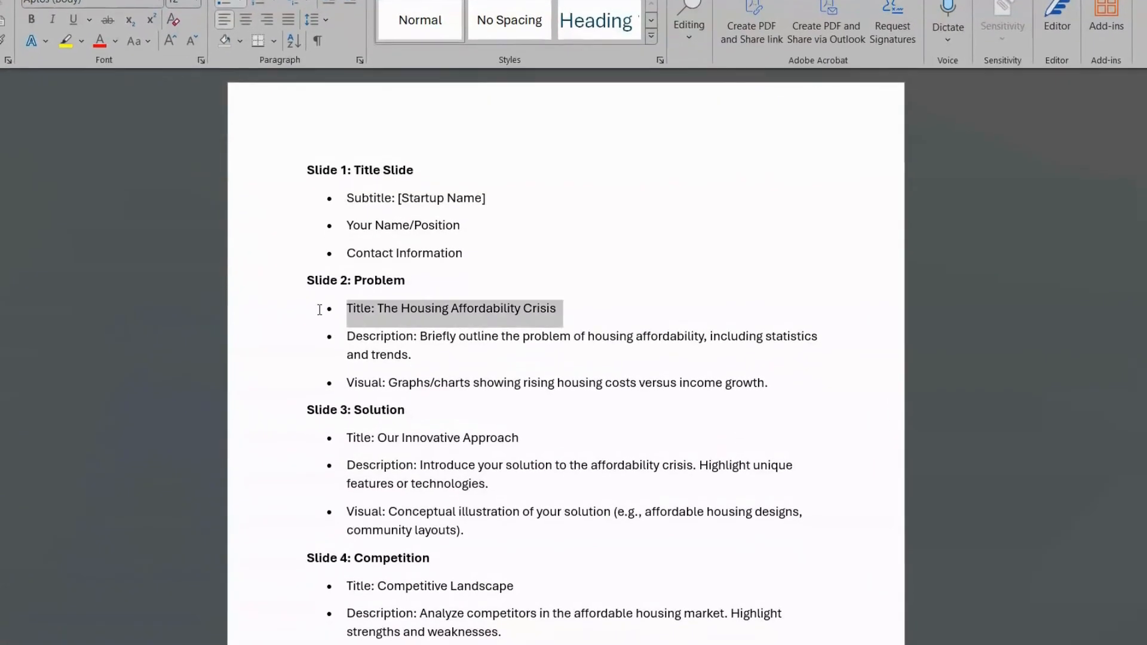
key("Delete")
left_click(289, 409)
key("Delete")
Delete the Title bullet lines under Slide 4 through Slide 8
scroll(520, 474, "down", 1)
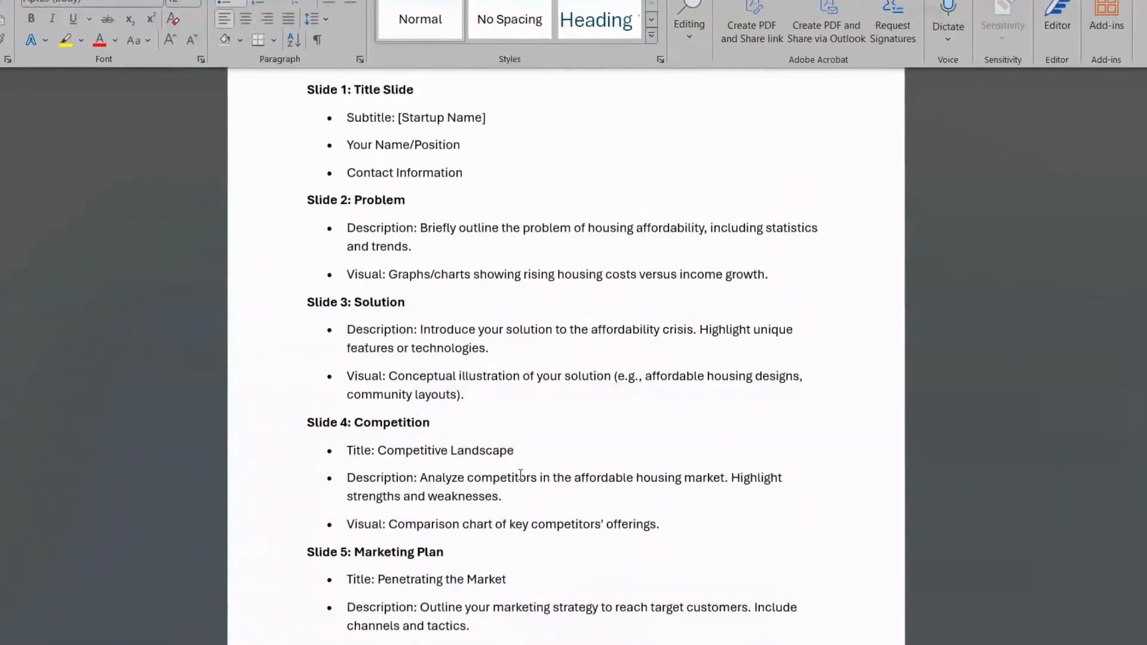
left_click(289, 451)
key("Delete")
left_click(289, 580)
key("Delete")
scroll(520, 474, "down", 3)
left_click(289, 387)
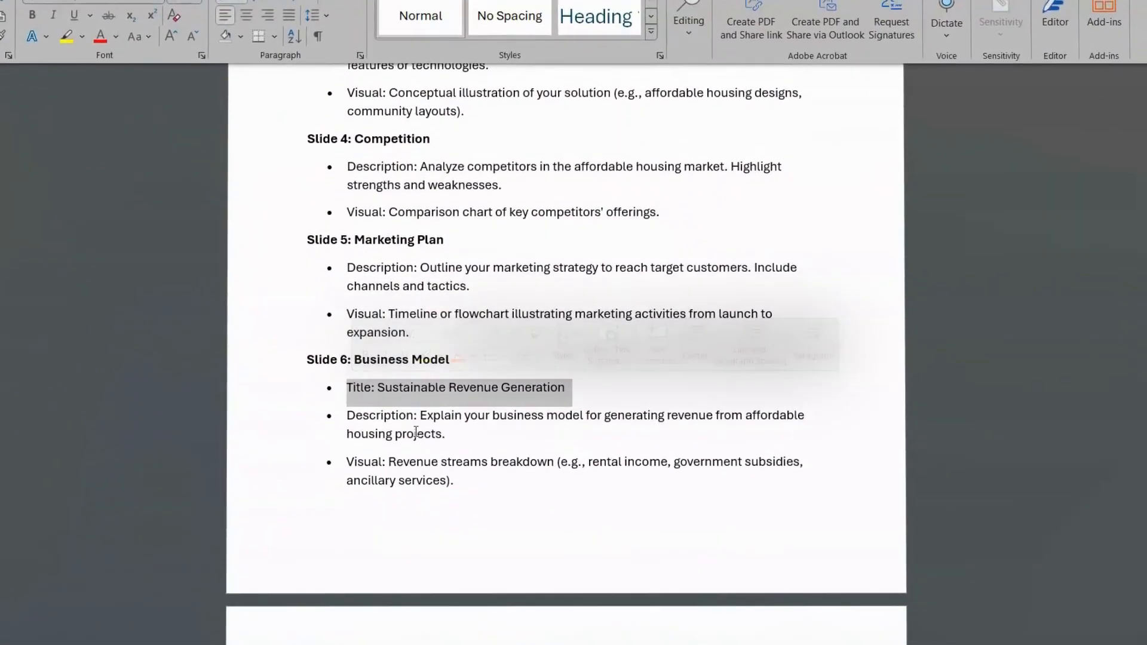
key("Delete")
scroll(418, 433, "down", 3)
triple_click(568, 441)
key("Delete")
scroll(538, 436, "down", 2)
triple_click(512, 428)
key("Delete")
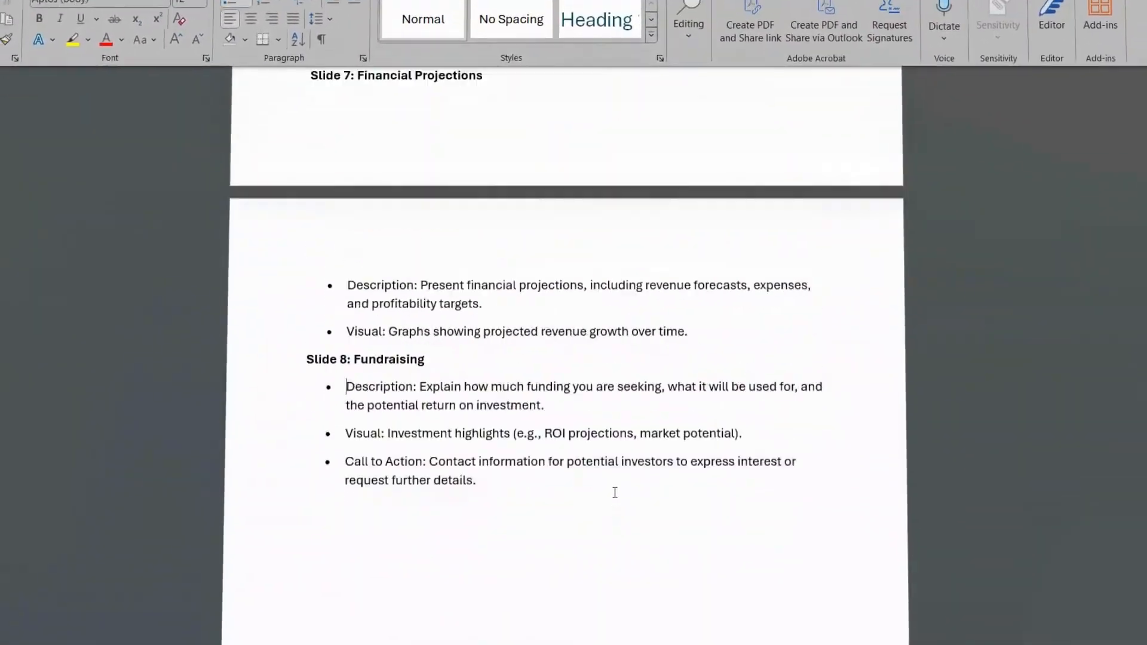
Undo the last deletion and delete the selected content again
scroll(618, 496, "up", 6)
scroll(621, 490, "down", 3)
key("ctrl+z")
key("Delete")
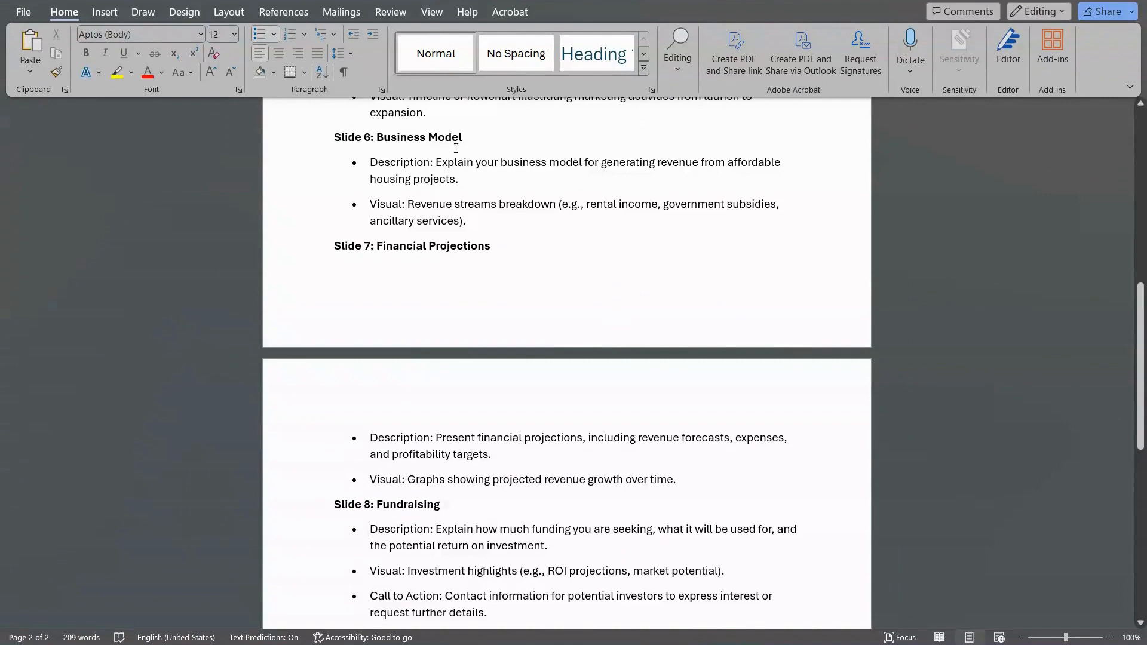
Save the document under the name Housinf using Save As
left_click(24, 13)
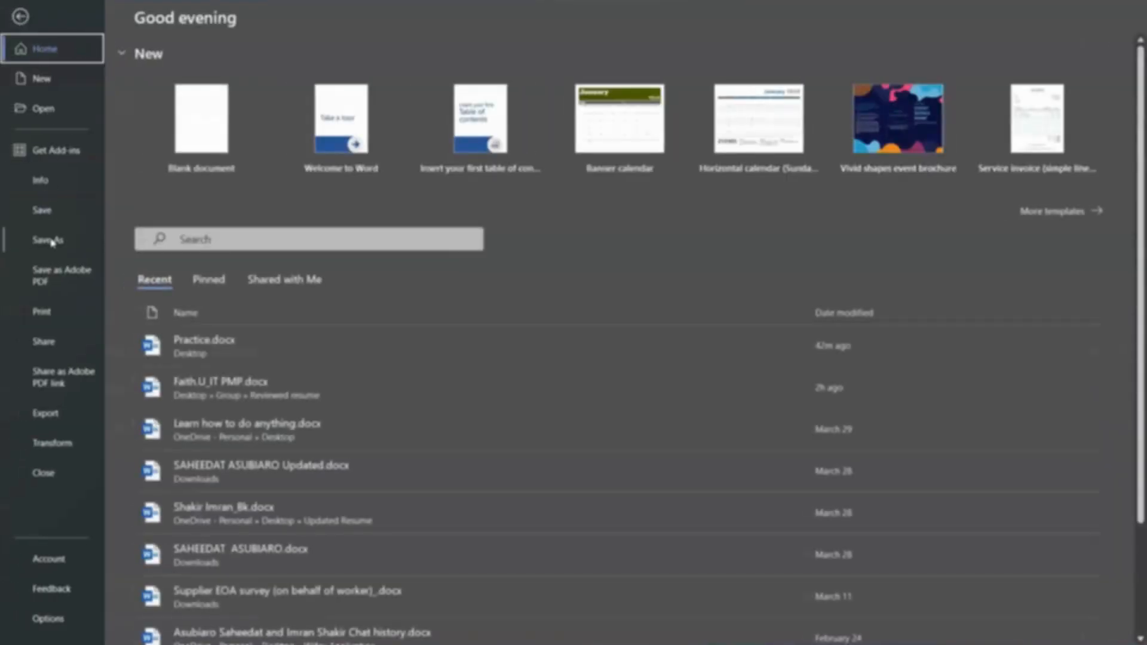
left_click(52, 242)
type("H")
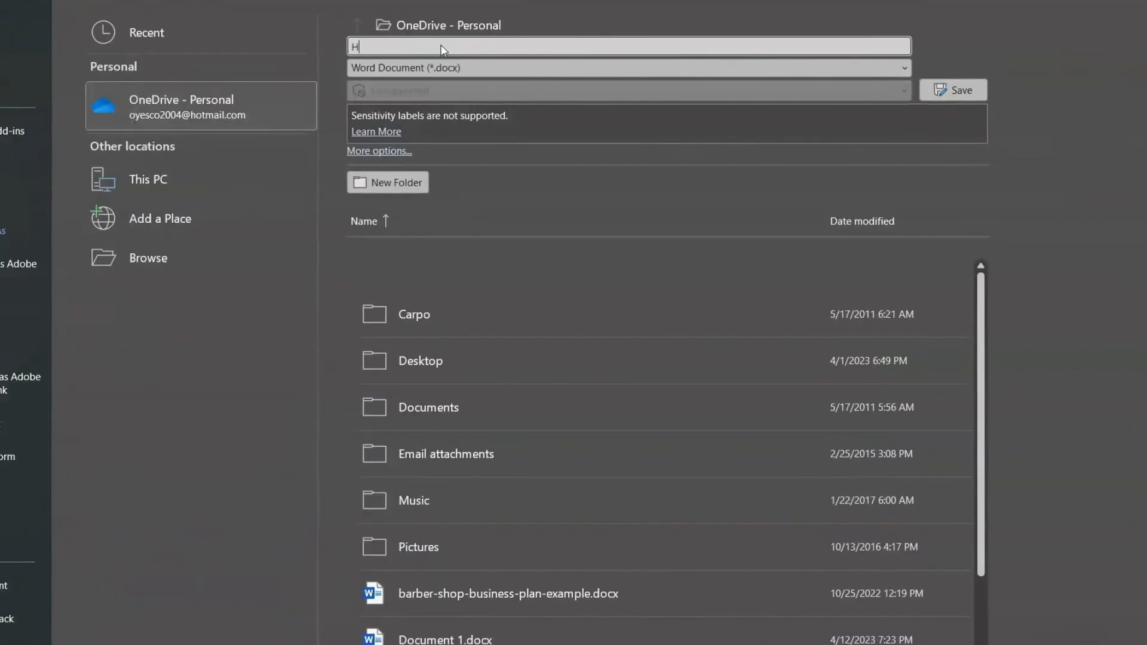
type("ousinf")
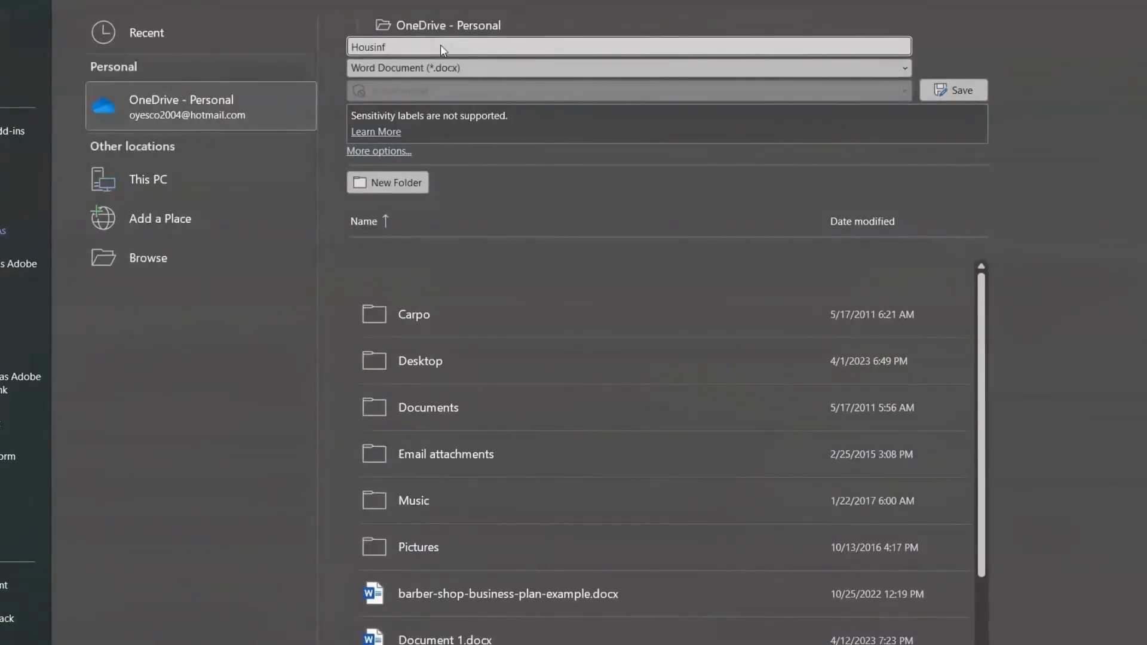
left_click(153, 267)
key("Return")
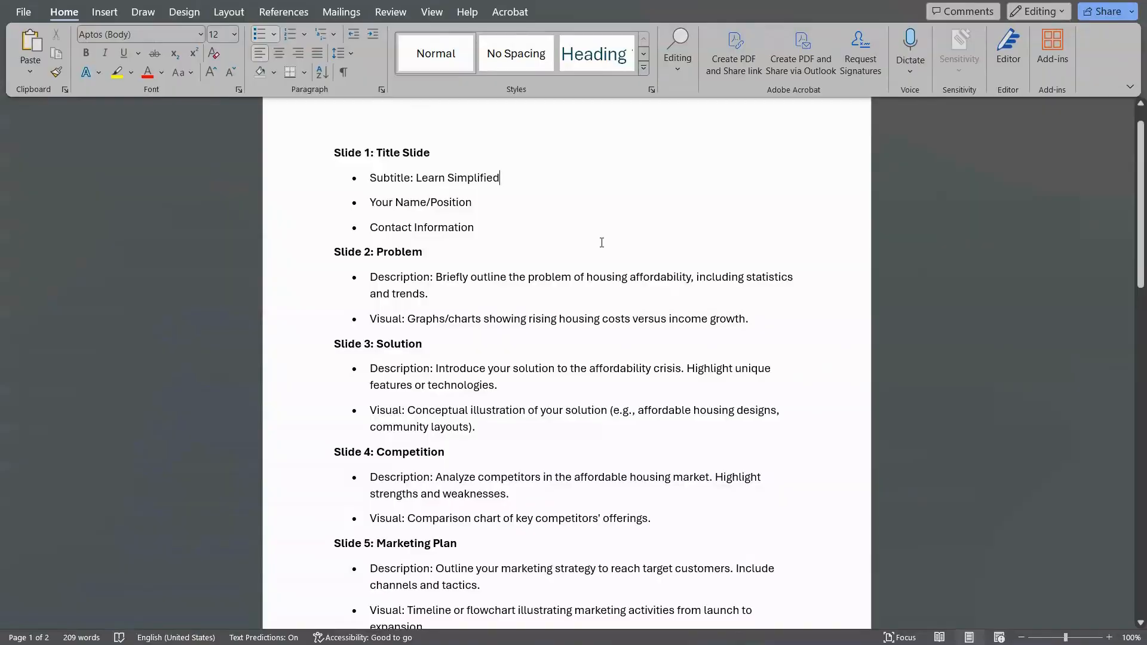
Select the Slide 1 to Slide 4 heading lines together as one multiple selection
scroll(571, 330, "down", 2)
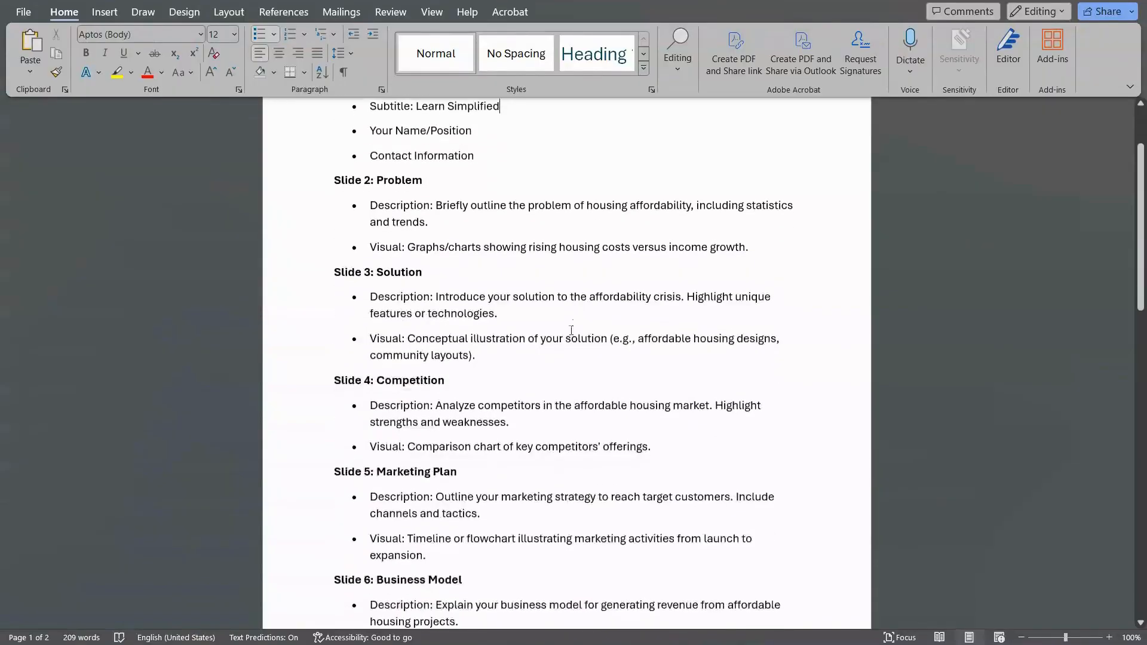
scroll(562, 389, "down", 2)
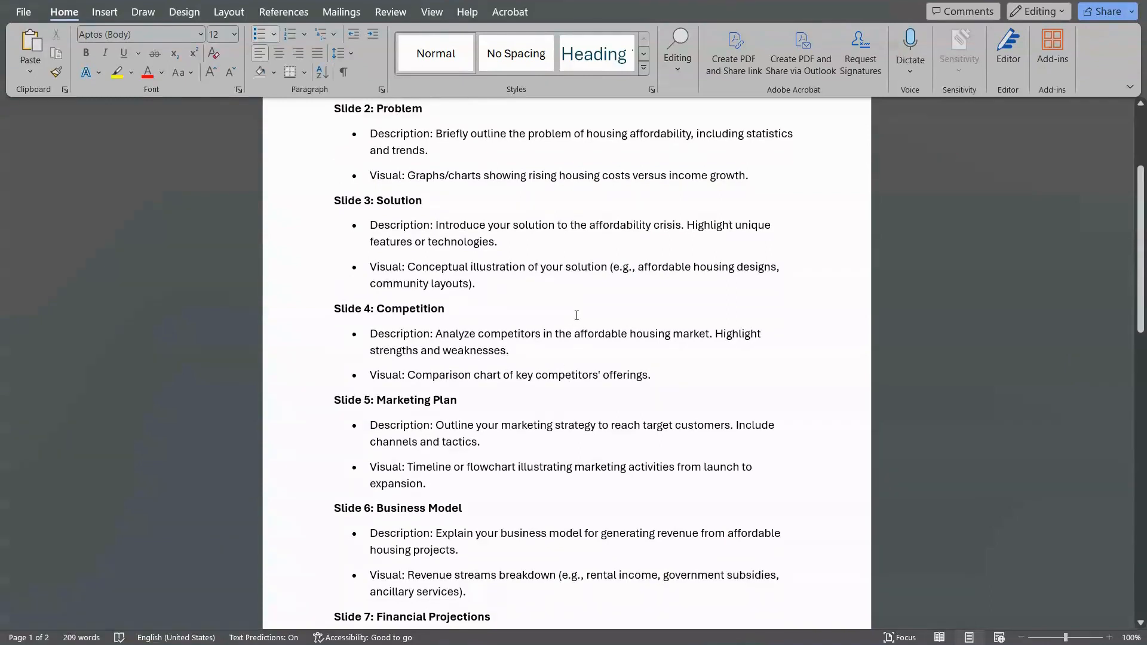
scroll(576, 315, "up", 5)
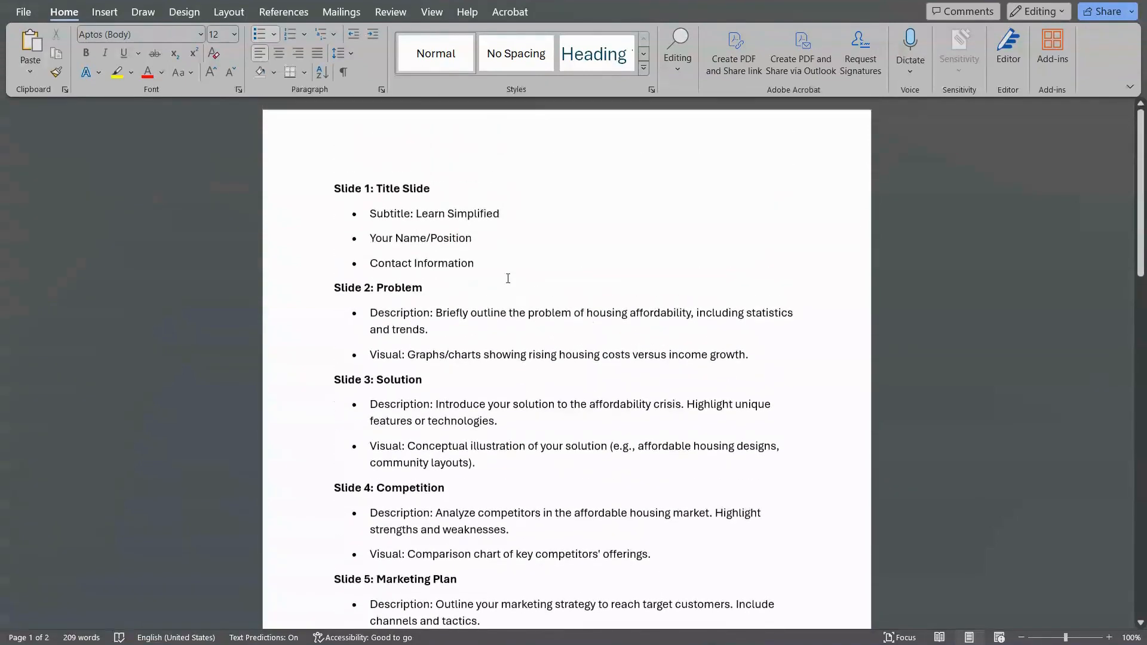
scroll(570, 234, "down", 1)
left_click_drag(337, 153, 456, 153)
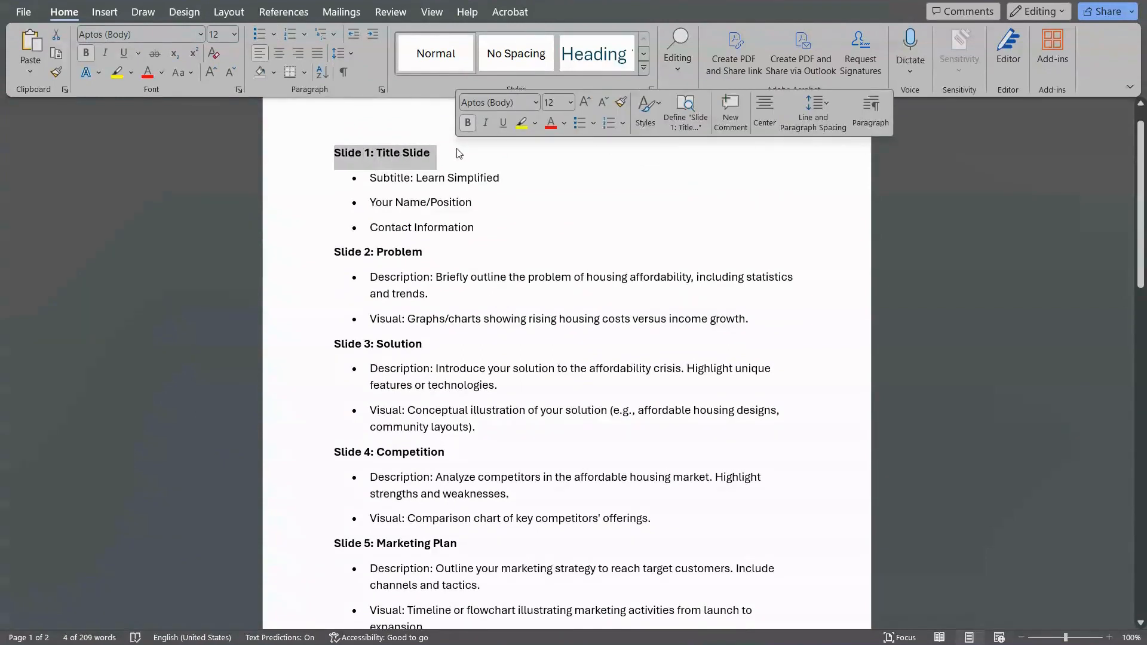
left_click_drag(337, 254, 419, 264)
left_click_drag(338, 343, 417, 343)
left_click_drag(442, 451, 356, 450)
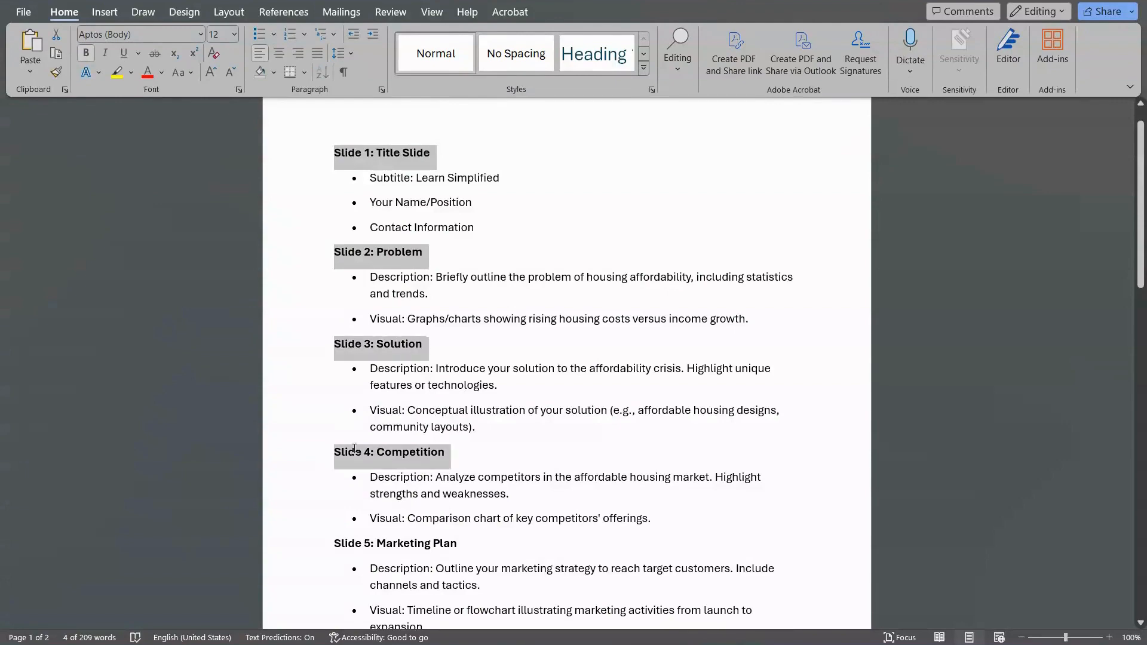
Add the Slide 5 to Slide 8 headings to the selection and set all slide headings to Level 1 in Outline view
scroll(356, 450, "down", 3)
scroll(356, 451, "up", 7)
left_click_drag(229, 285, 419, 282)
left_click_drag(426, 430, 257, 432)
scroll(383, 469, "down", 4)
scroll(383, 469, "down", 3)
left_click_drag(231, 141, 460, 140)
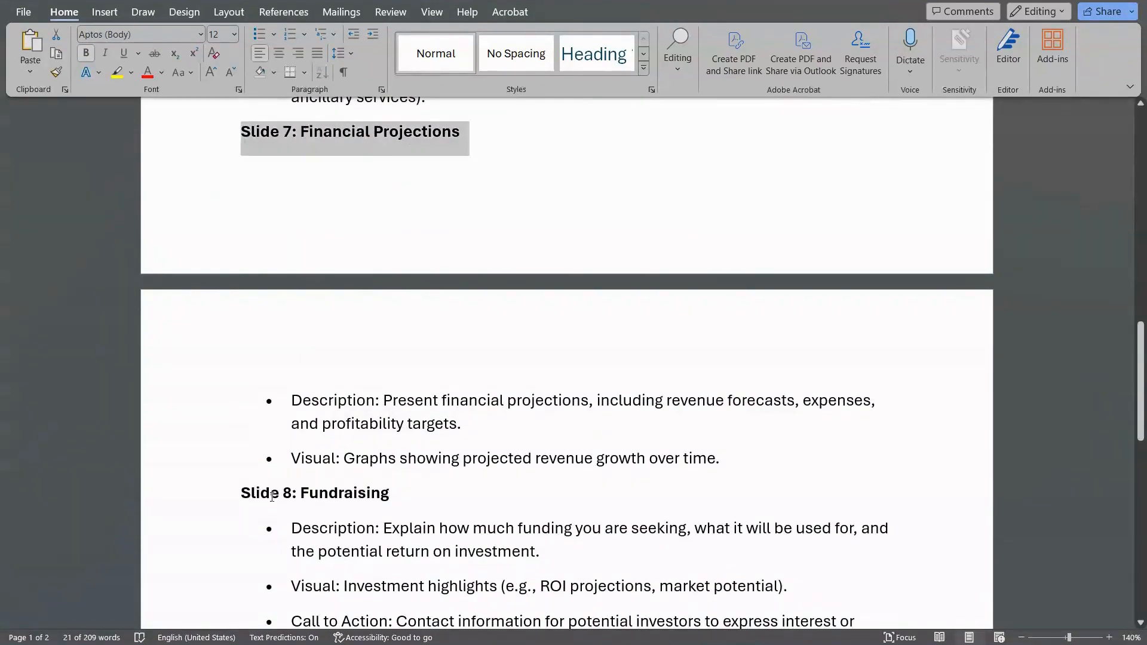
left_click_drag(240, 494, 412, 495)
scroll(505, 471, "up", 3)
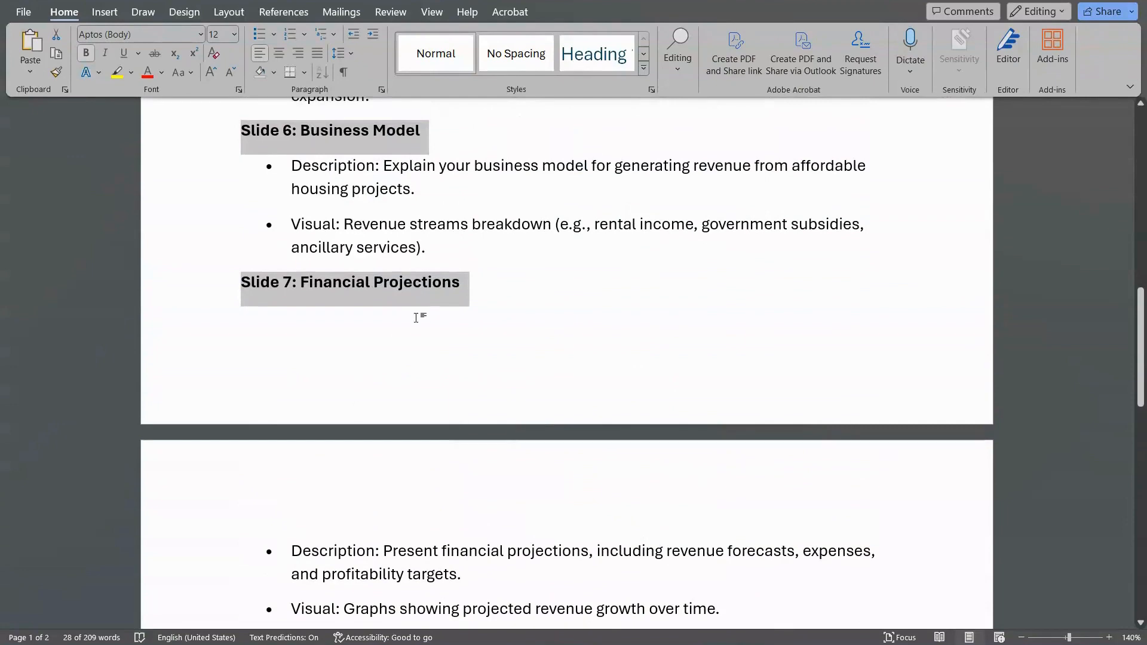
left_click(431, 12)
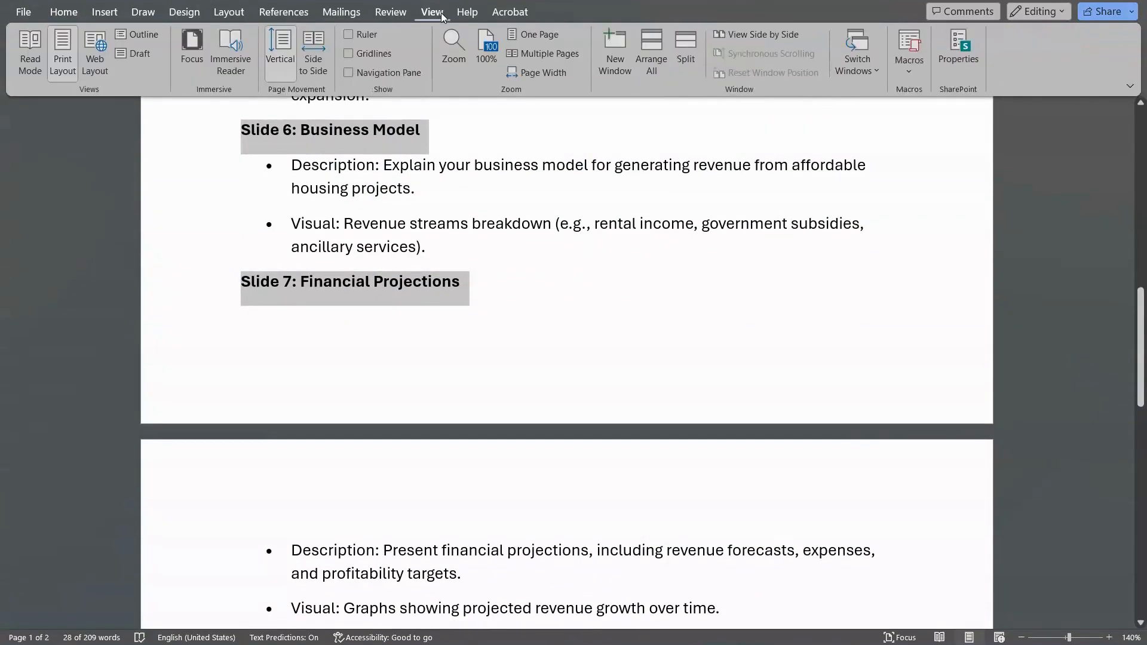
left_click(150, 33)
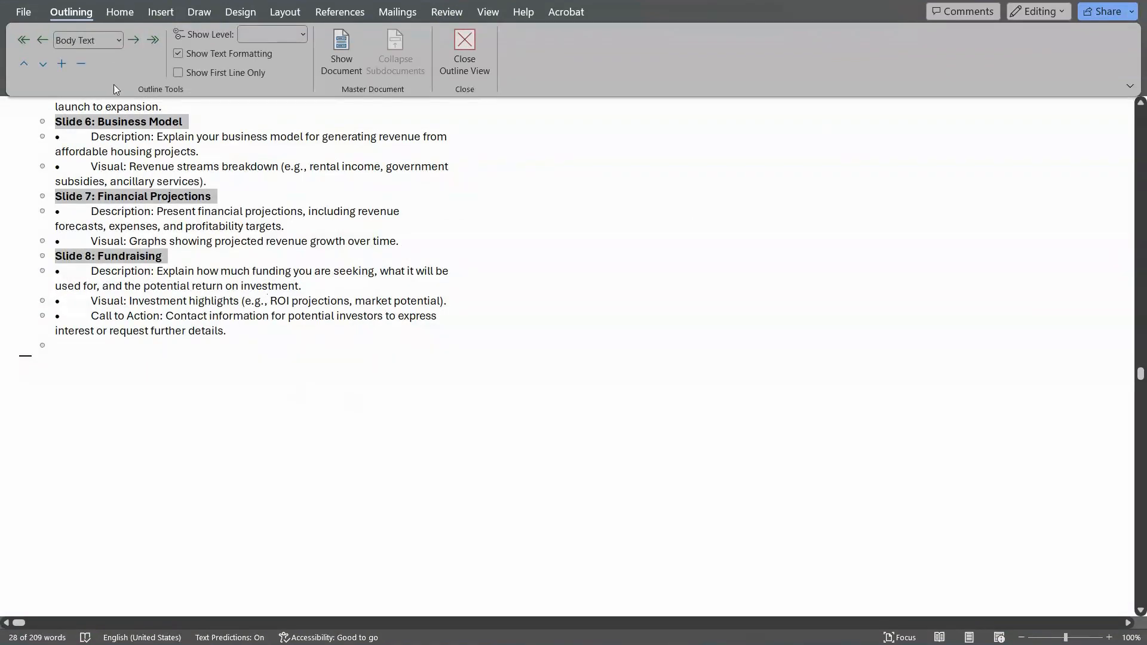
left_click(119, 42)
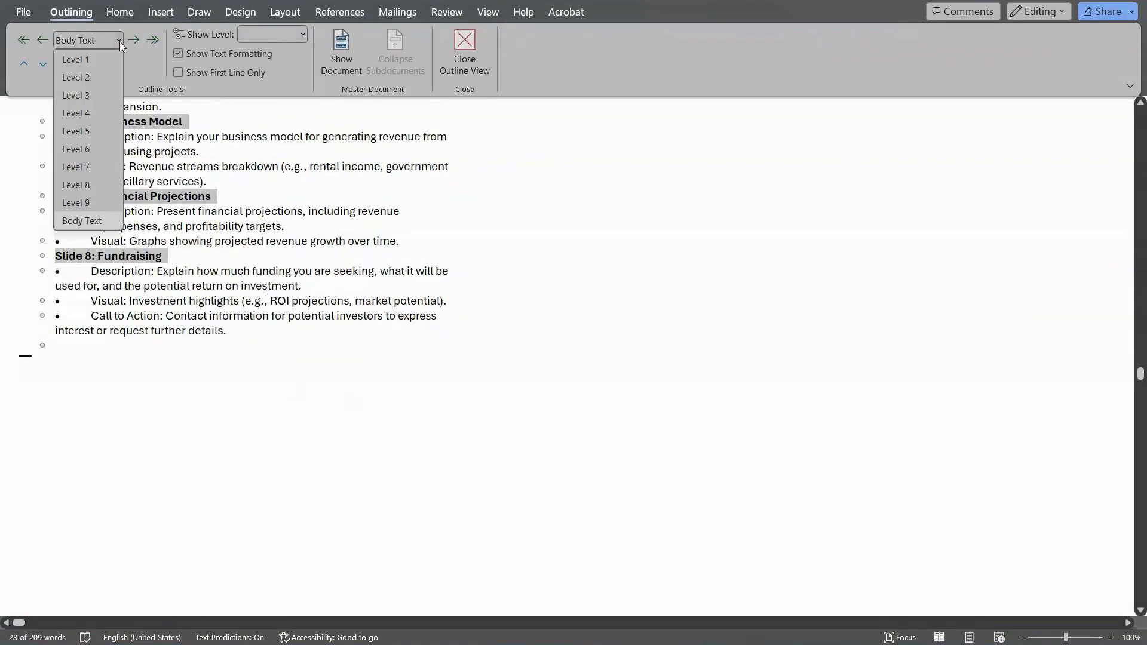
left_click(102, 63)
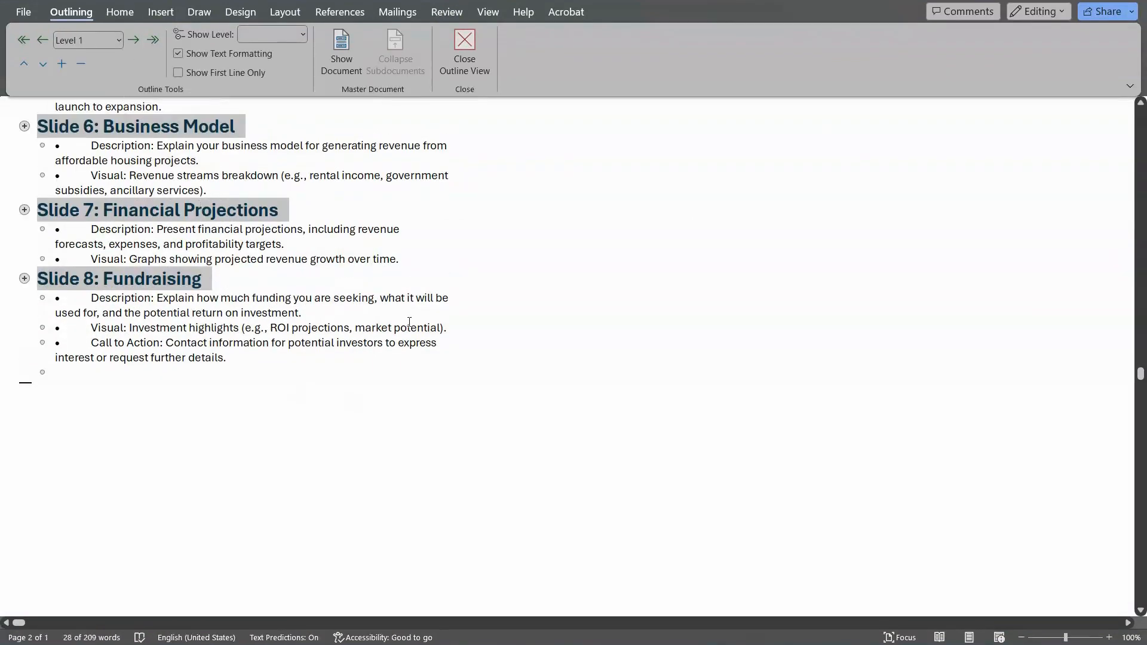
Select the bullet lines under every slide heading, set them to Level 2, and close Outline view
left_click(514, 259)
scroll(516, 251, "up", 6)
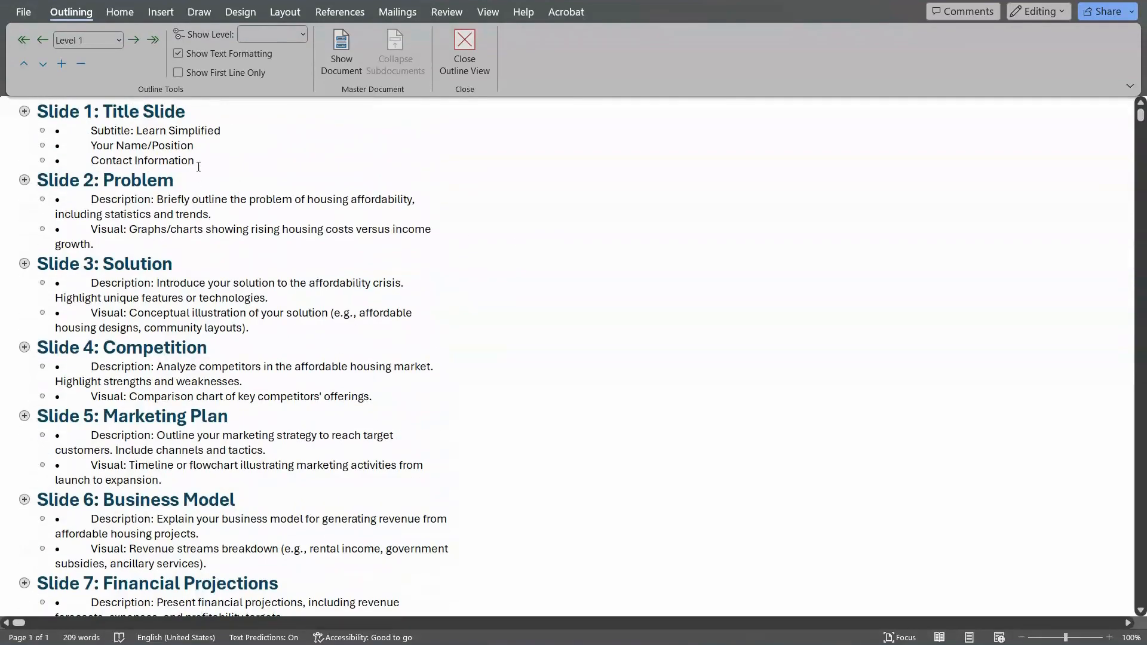
left_click_drag(198, 166, 91, 130)
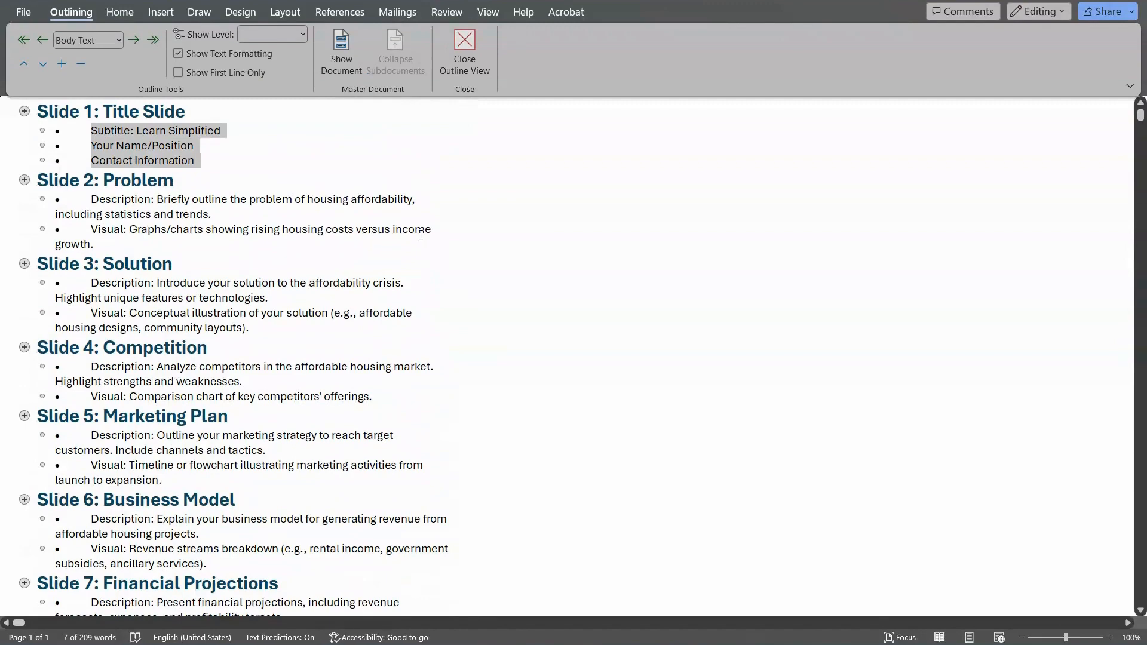
left_click_drag(135, 244, 78, 197)
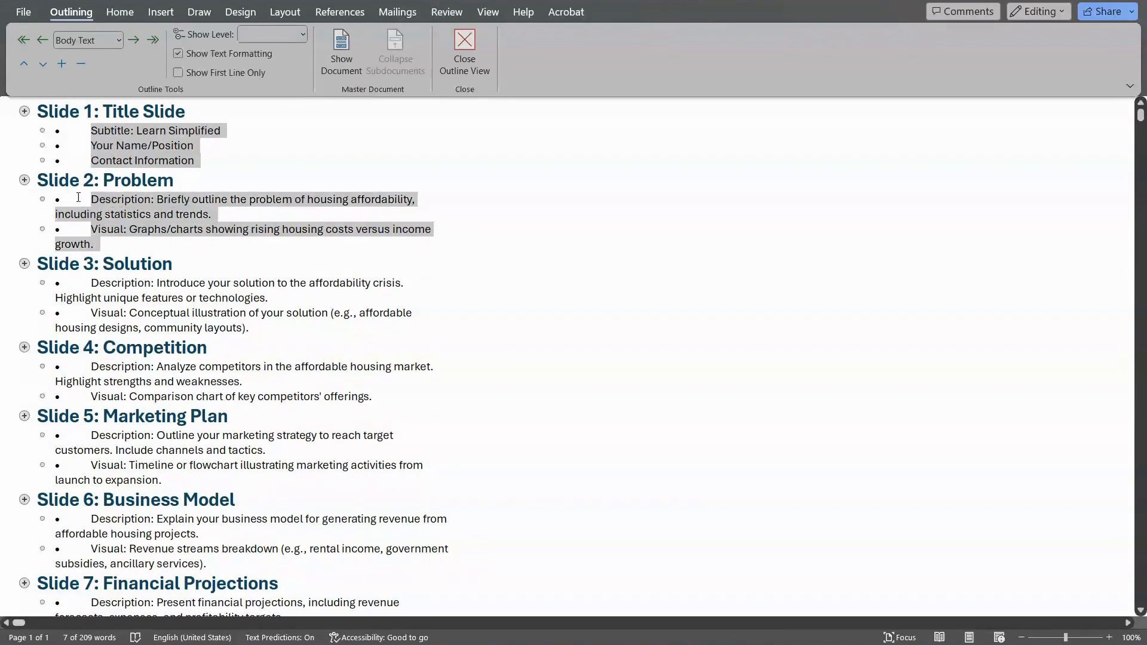
left_click_drag(251, 328, 91, 283)
left_click_drag(375, 396, 91, 367)
left_click_drag(165, 480, 91, 435)
left_click_drag(209, 563, 90, 520)
scroll(239, 418, "down", 5)
left_click_drag(401, 372, 91, 343)
left_click_drag(230, 471, 91, 412)
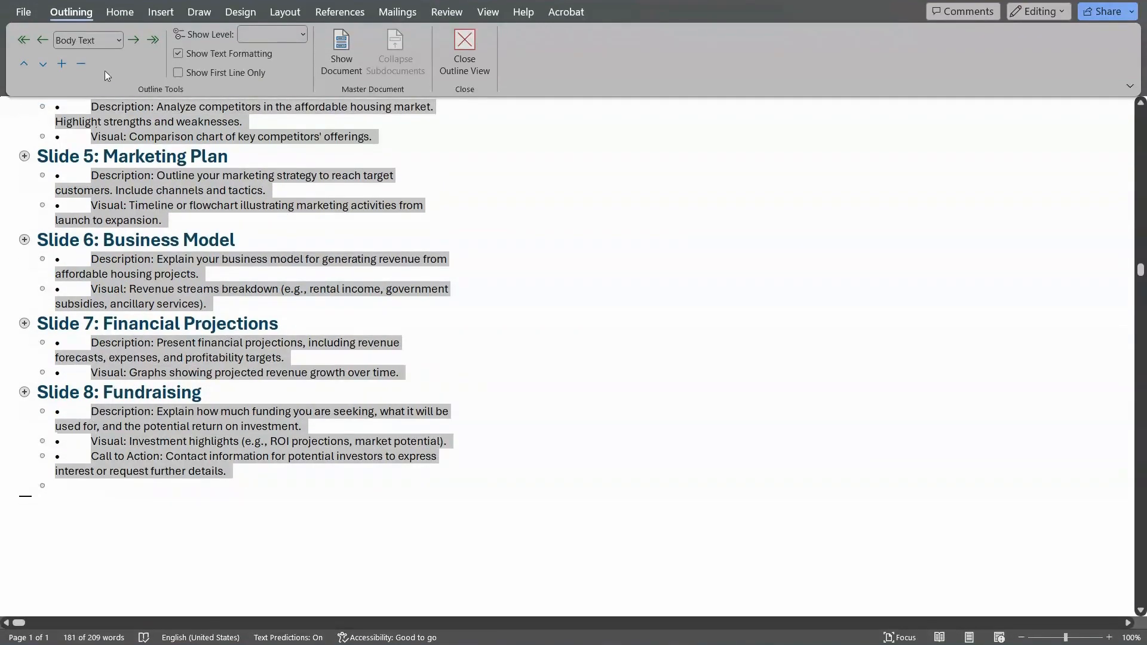
left_click(116, 41)
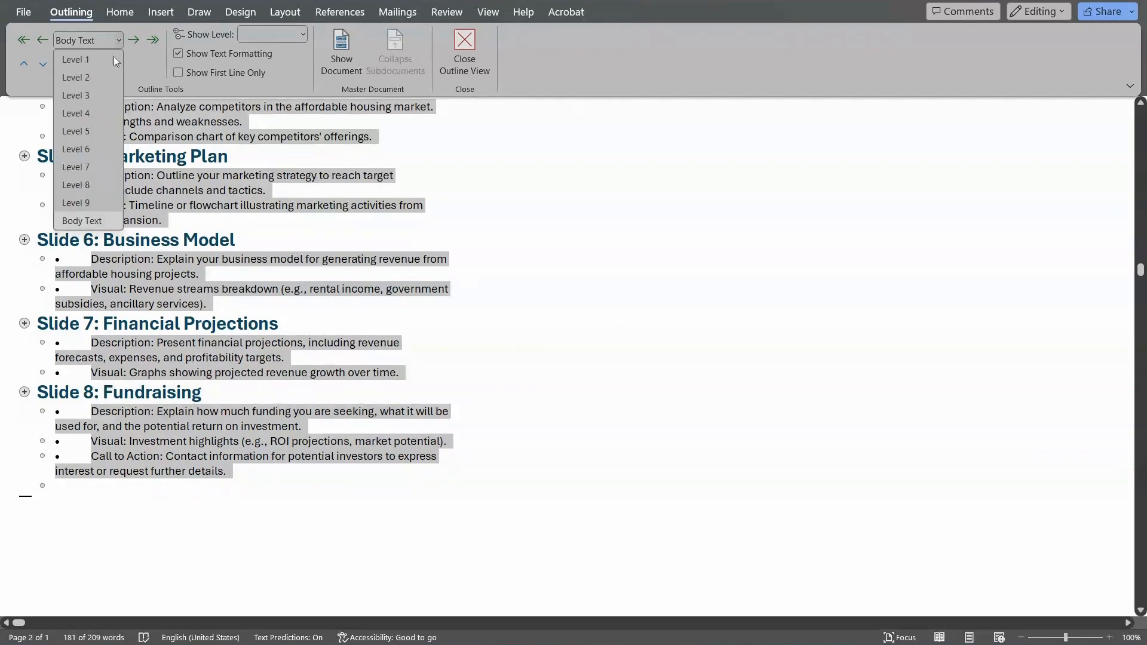
left_click(86, 80)
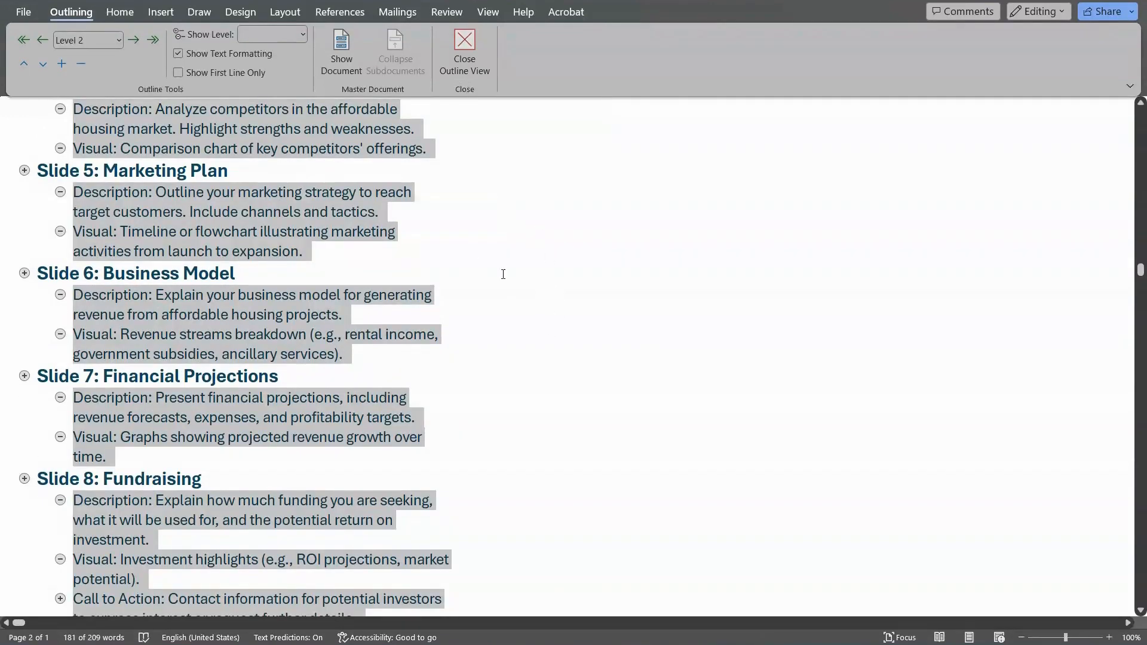
left_click(464, 48)
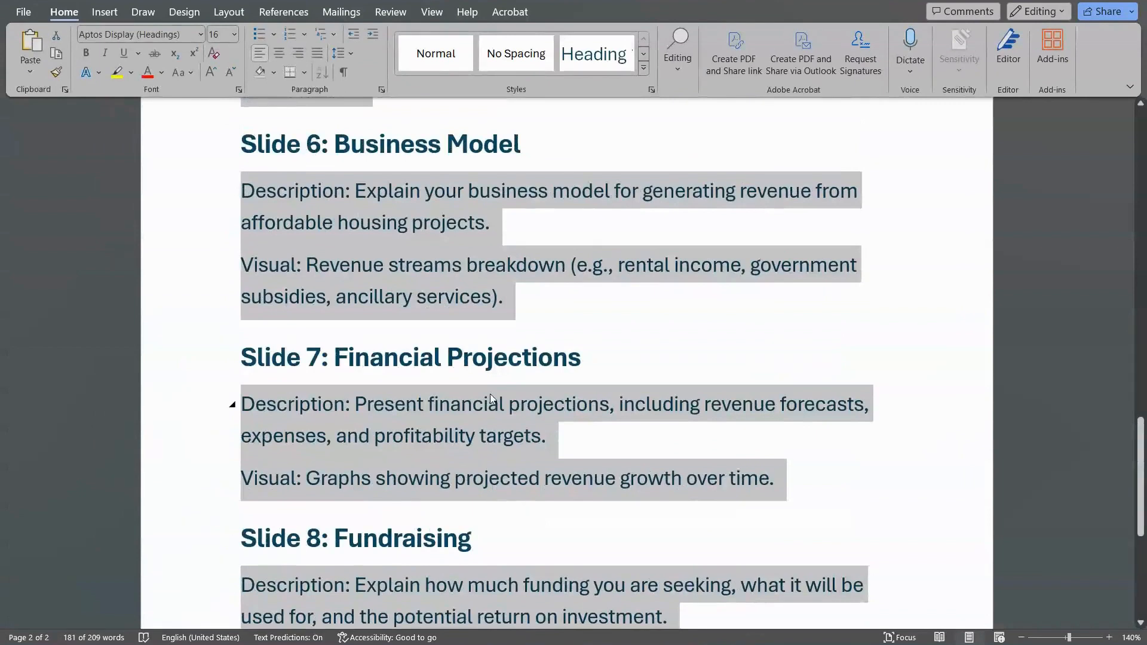
left_click(716, 355)
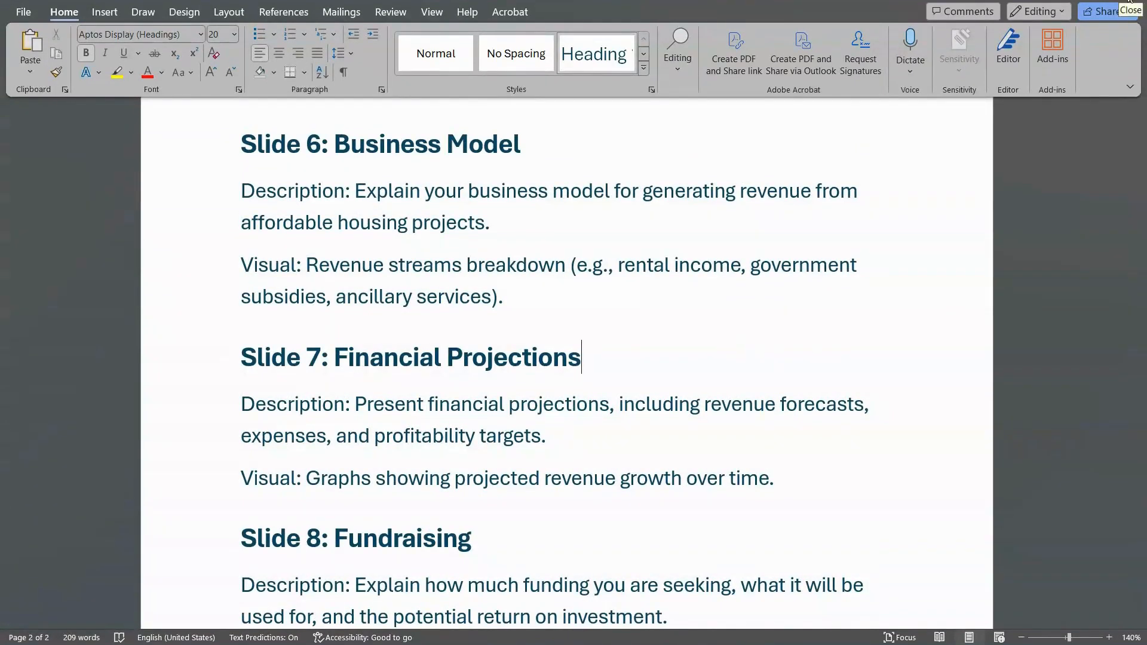
Switch to PowerPoint and start a blank presentation
key("alt+Tab")
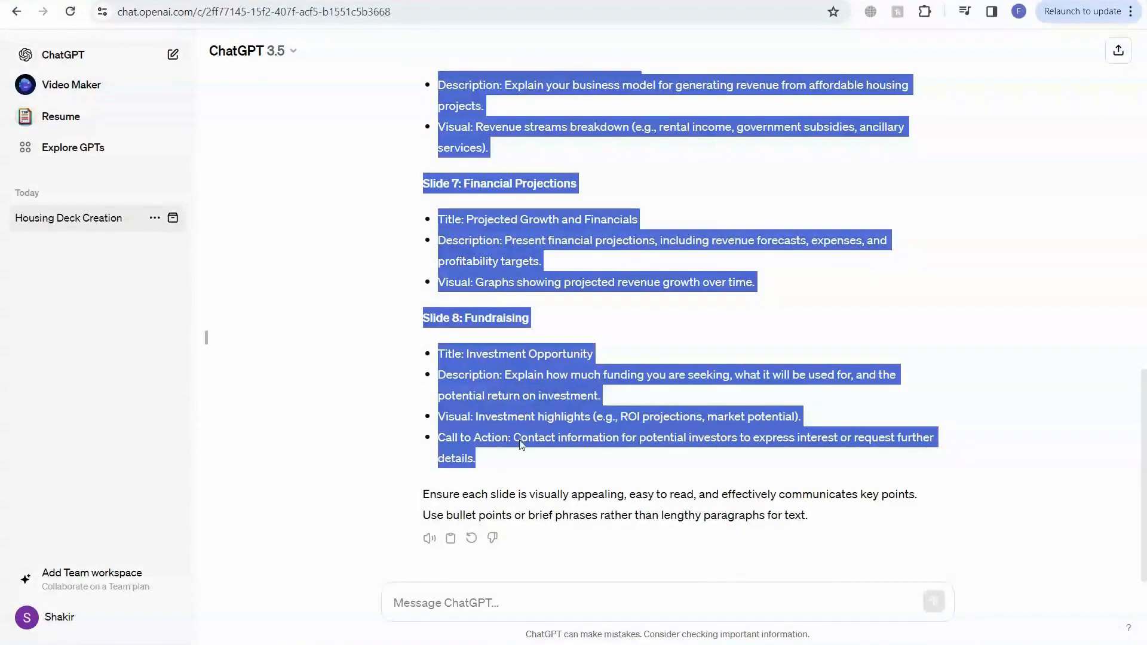
key("alt+Tab")
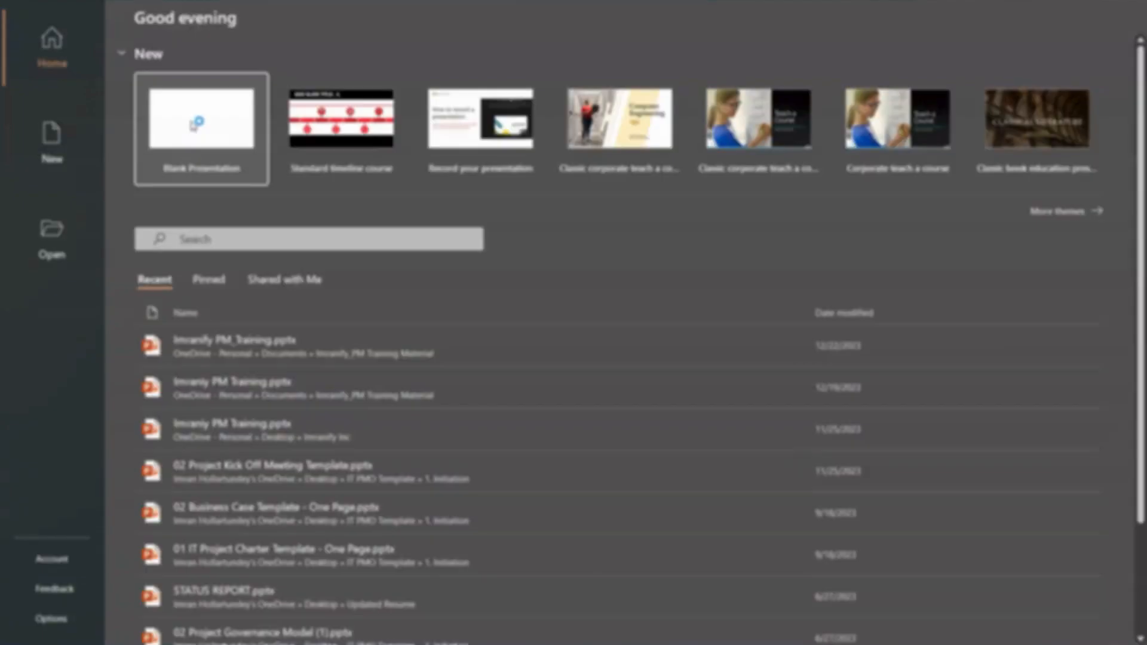
left_click(190, 122)
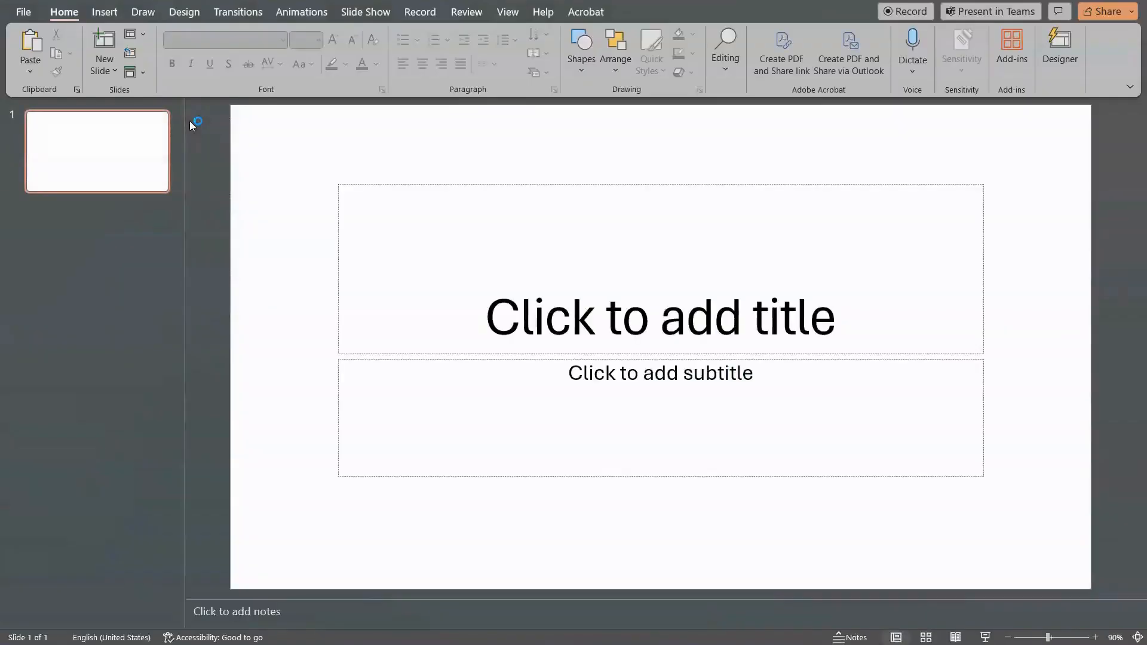
Insert slides from the outline document Housing.docx
left_click(104, 12)
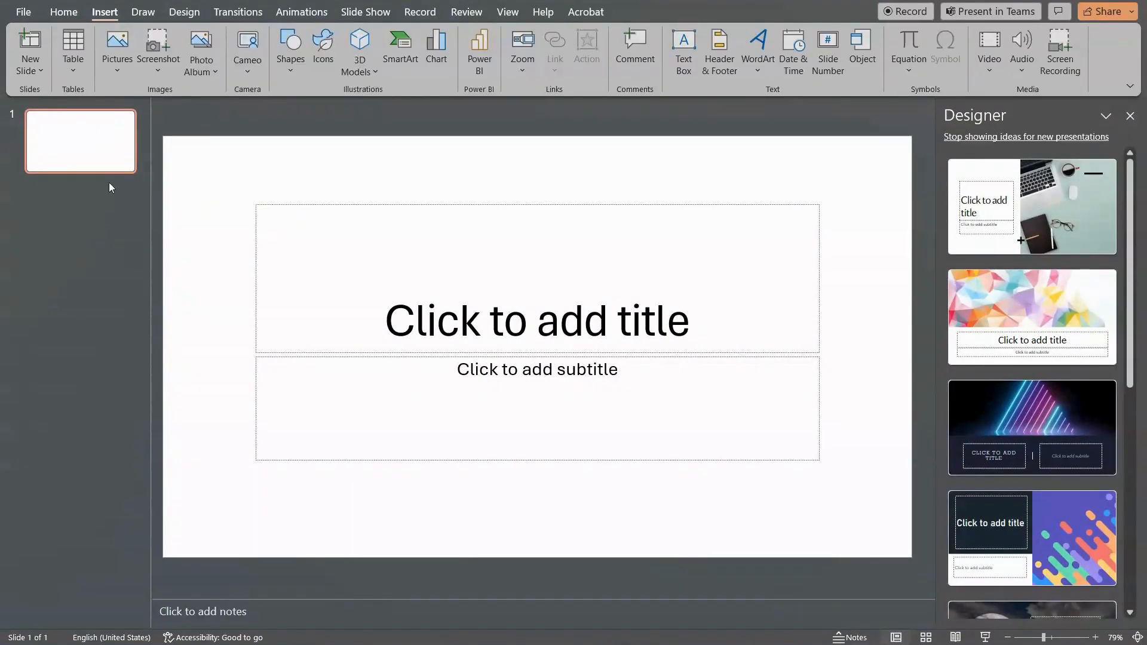
left_click(42, 73)
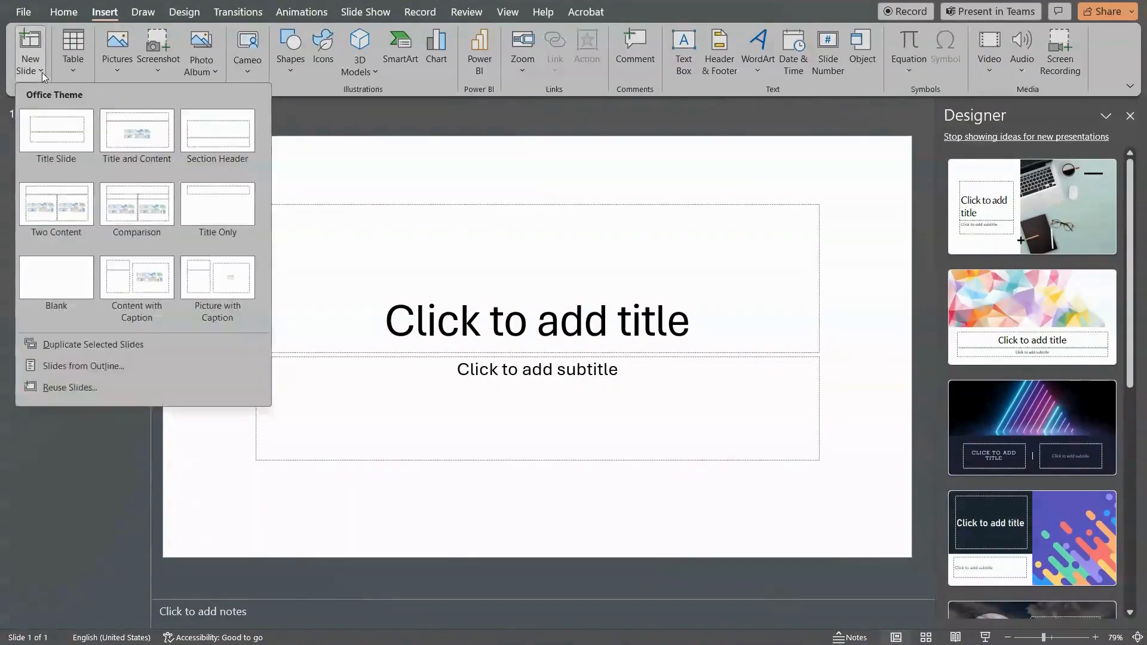
left_click(77, 369)
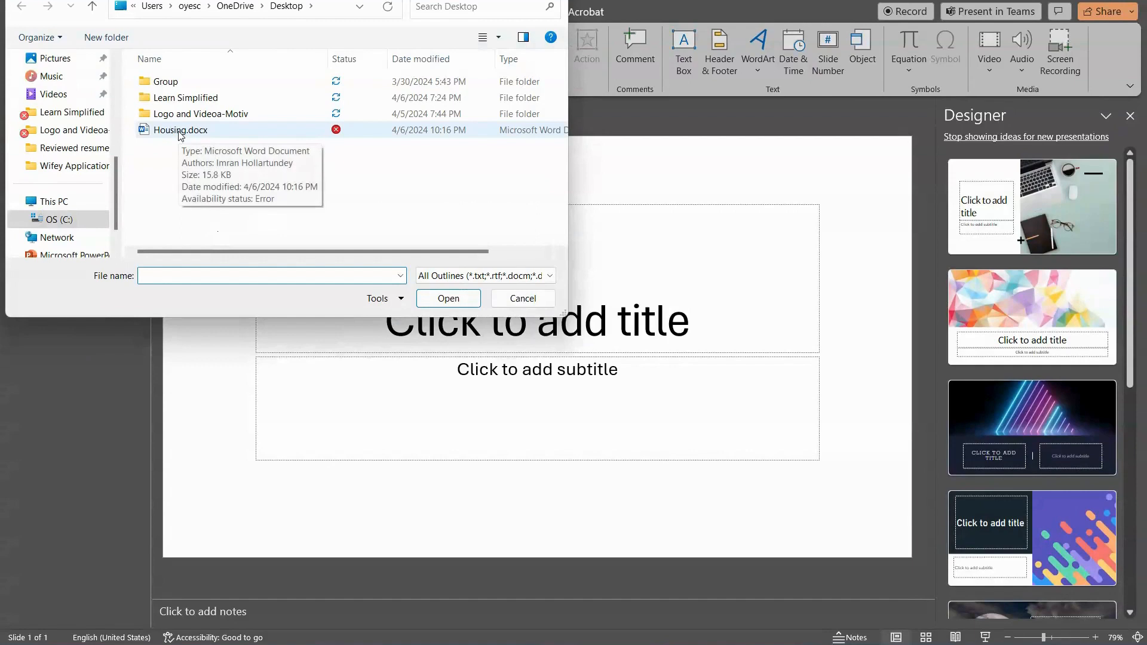
double_click(179, 130)
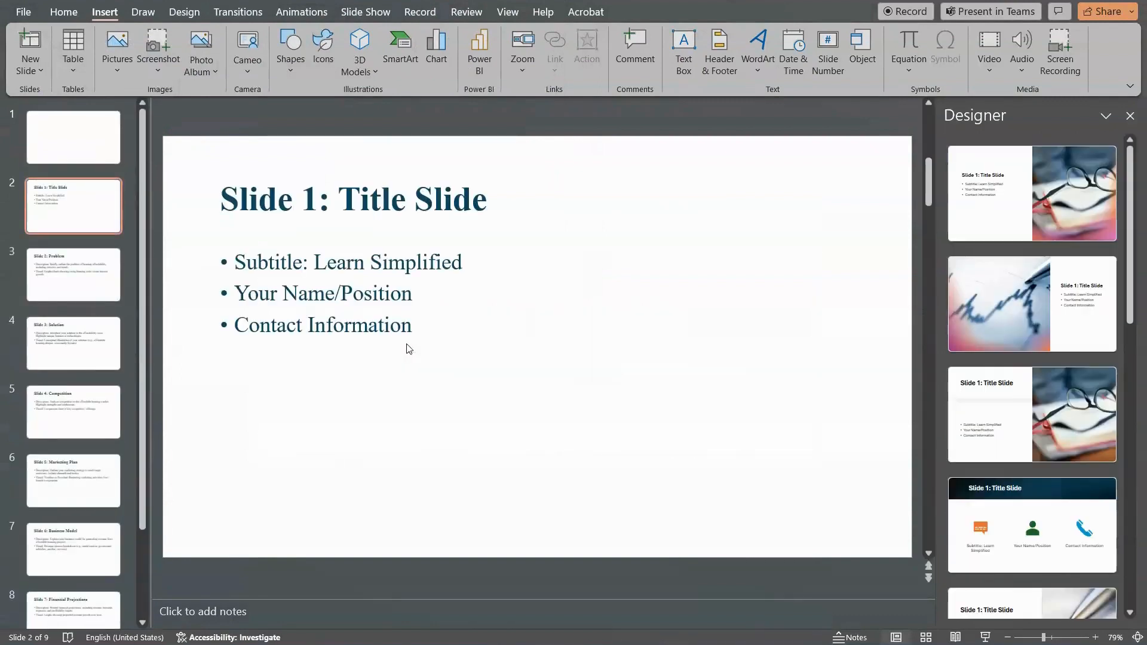
Delete the empty first slide and open the Slide 4: Competition slide
key("Up")
key("Delete")
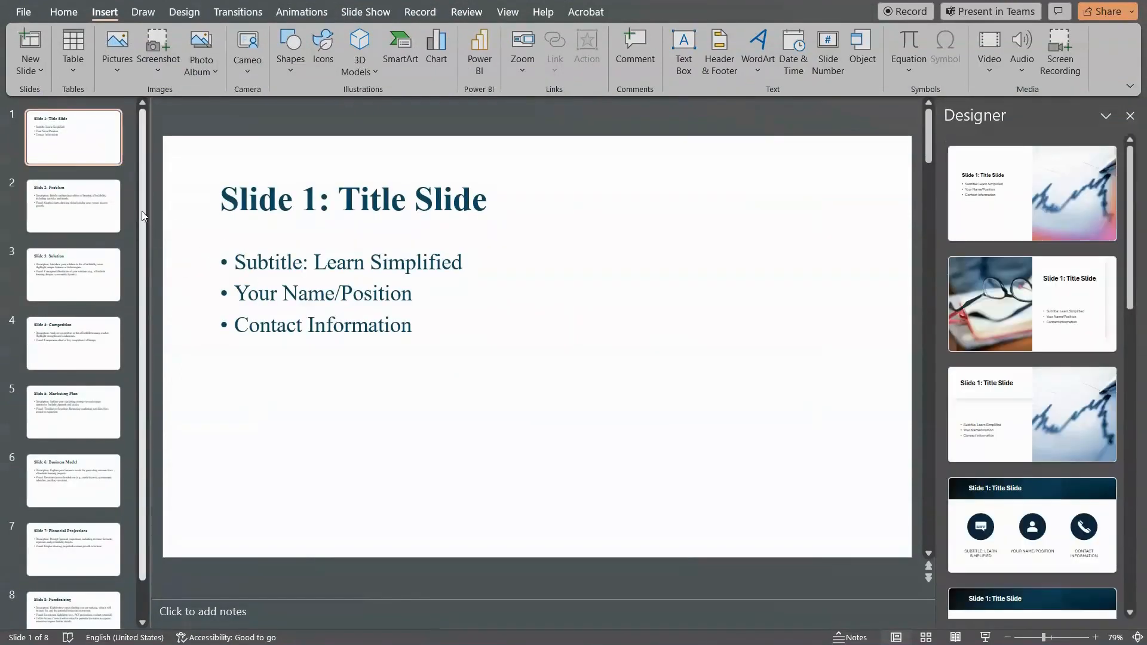
scroll(142, 210, "down", 1)
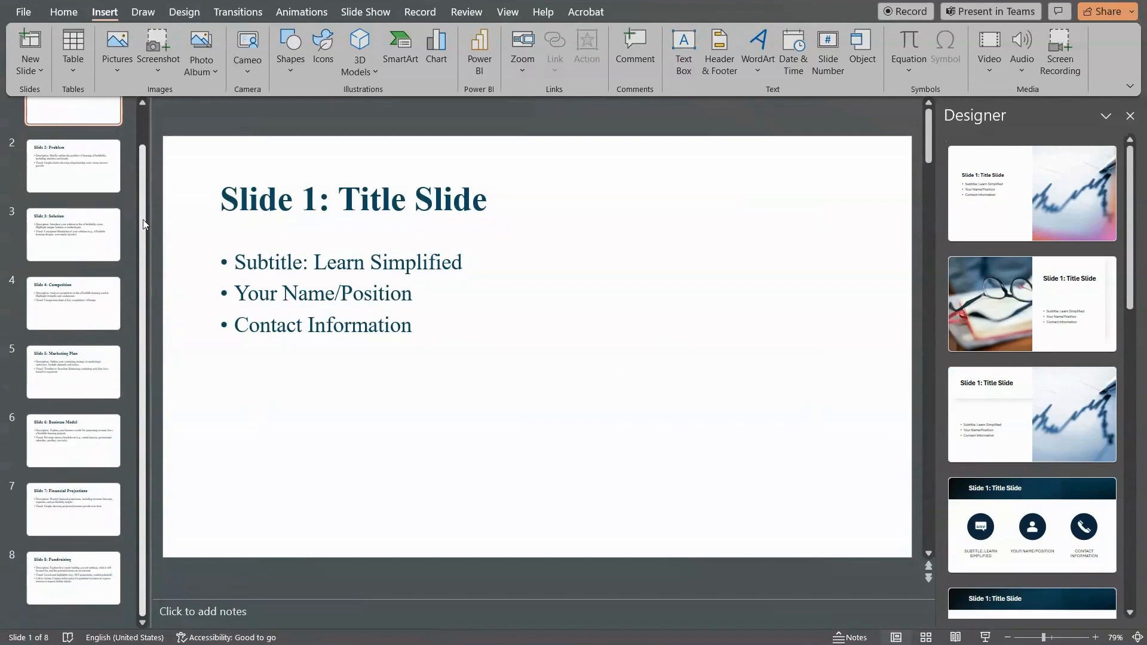
left_click(87, 316)
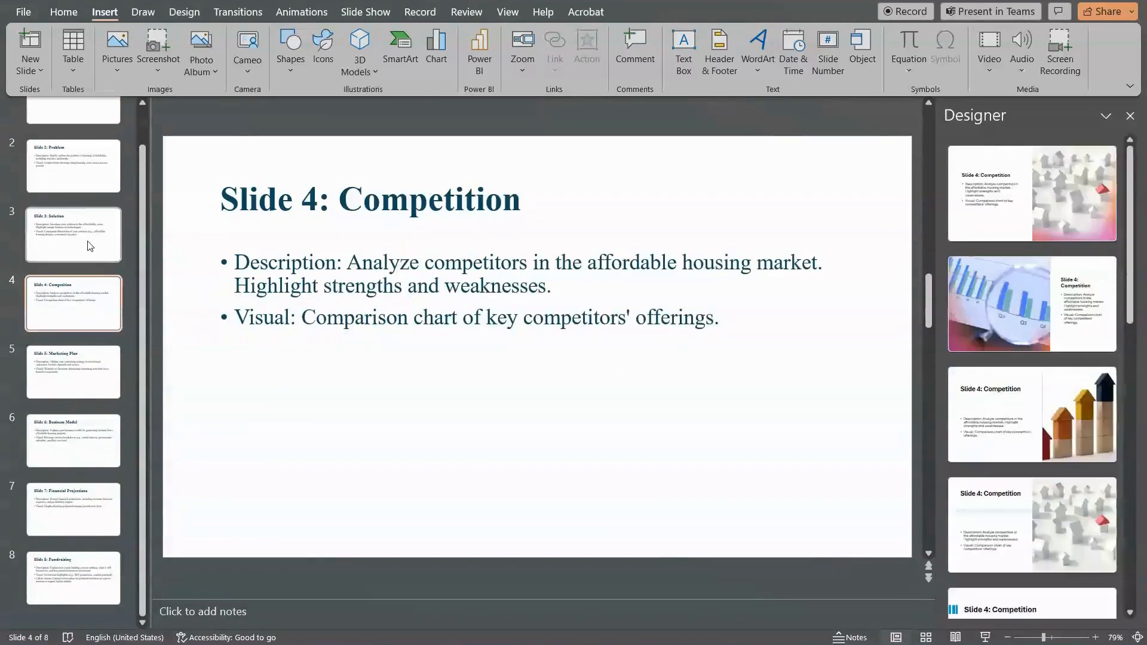